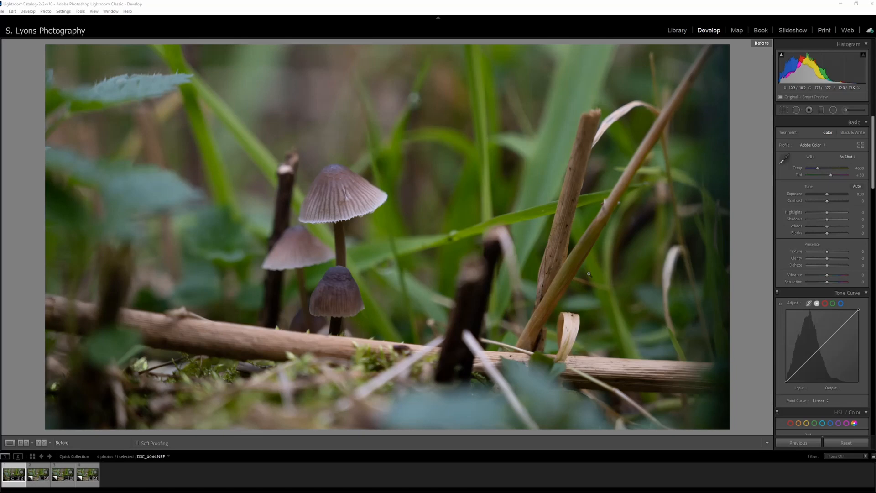
Leave the before view and inspect the mushroom caps up close, returning to the full photo
{"action": "key", "text": "backslash"}
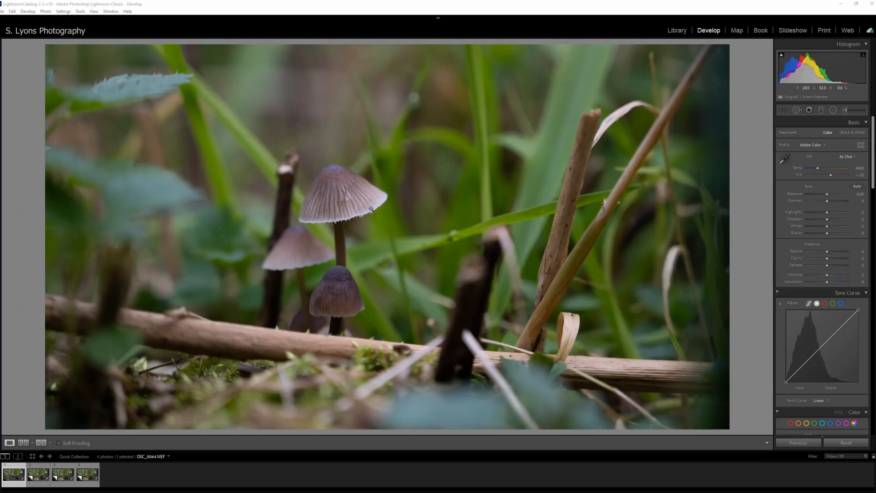
{"action": "left_click", "coordinate": [337, 236]}
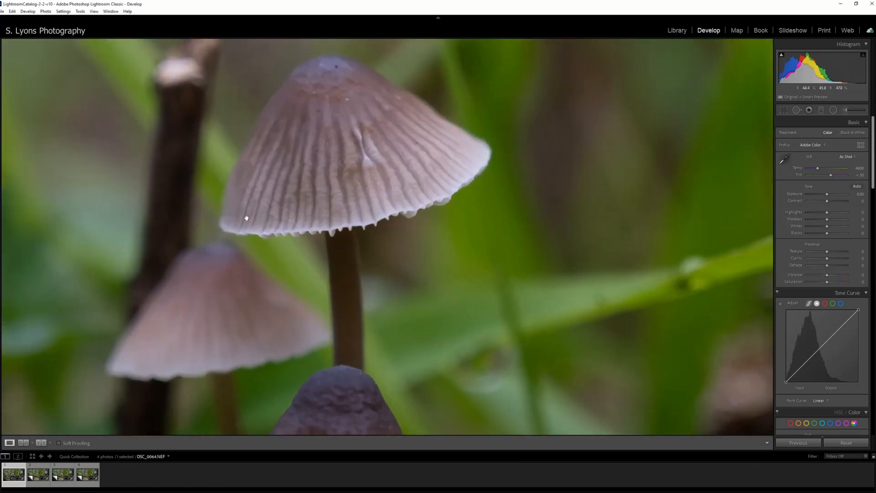
{"action": "left_click", "coordinate": [360, 224]}
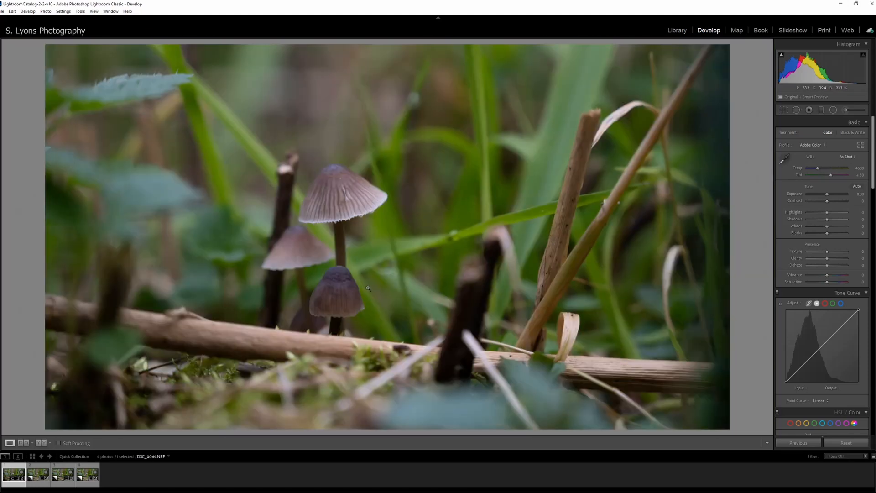
{"action": "left_click", "coordinate": [358, 226]}
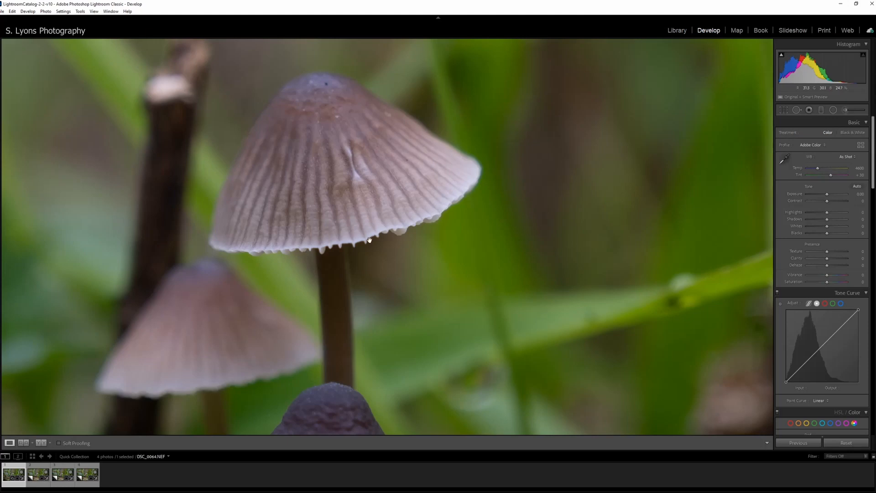
{"action": "left_click", "coordinate": [319, 235]}
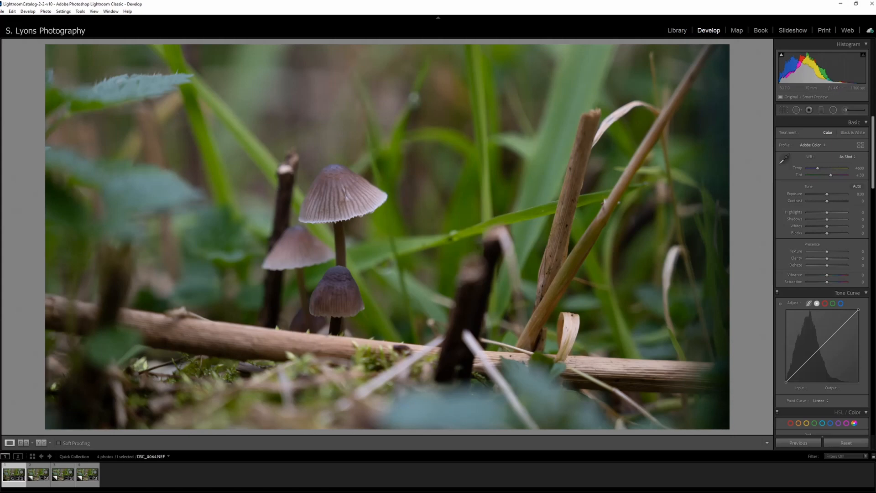
Cool the first photo's white balance to a Temp of 3667, with Exposure at +0.88 and Contrast at +51
{"action": "scroll", "coordinate": [822, 251], "scroll_direction": "down", "scroll_amount": 3}
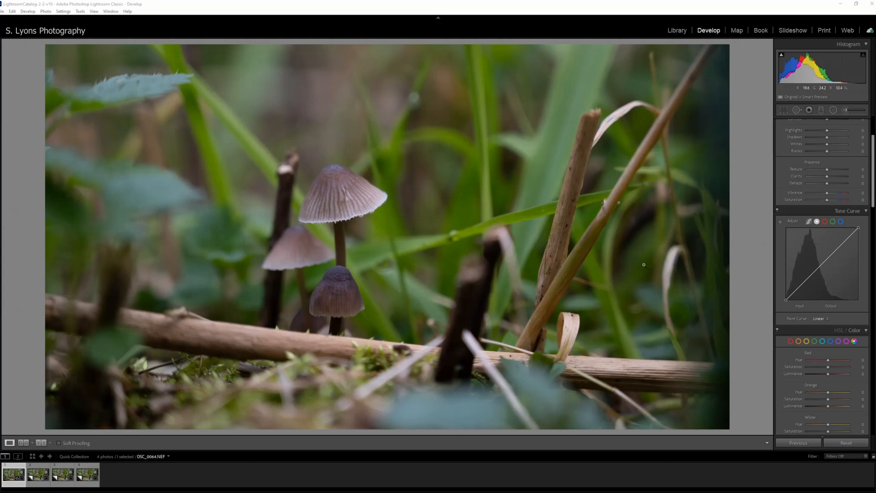
{"action": "scroll", "coordinate": [815, 247], "scroll_direction": "up", "scroll_amount": 3}
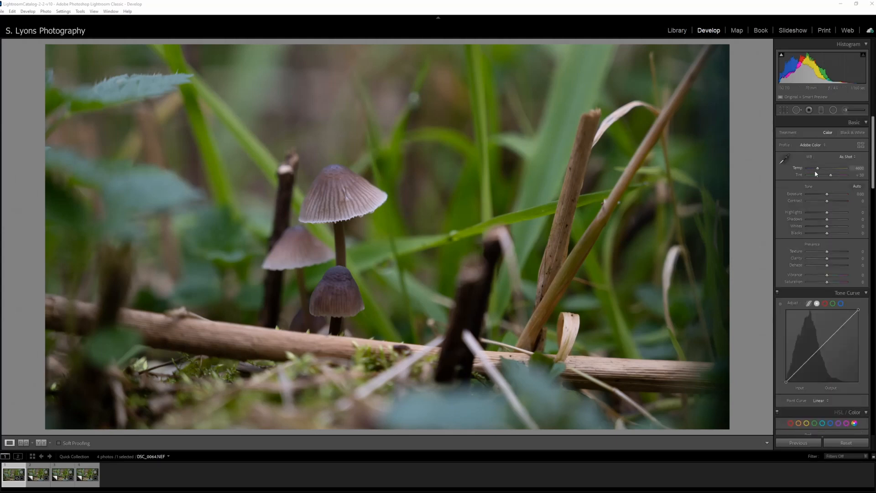
{"action": "left_click_drag", "start_coordinate": [820, 170], "coordinate": [816, 170]}
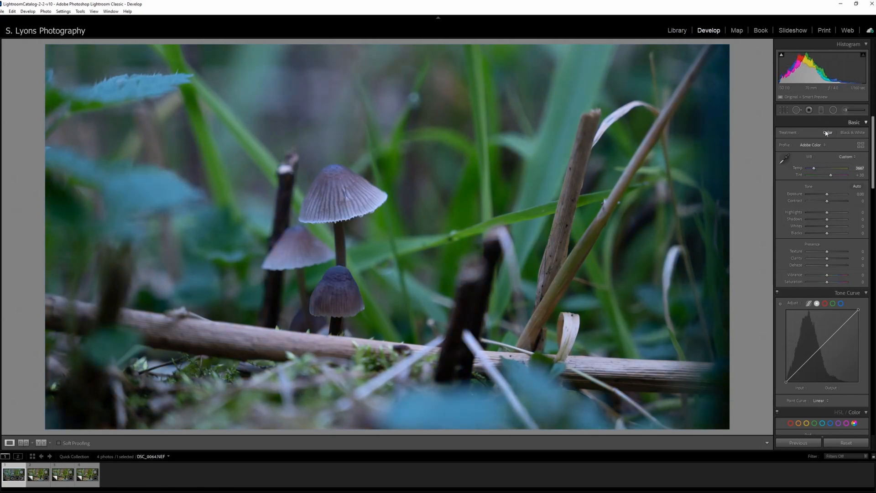
{"action": "left_click_drag", "start_coordinate": [824, 198], "coordinate": [839, 201]}
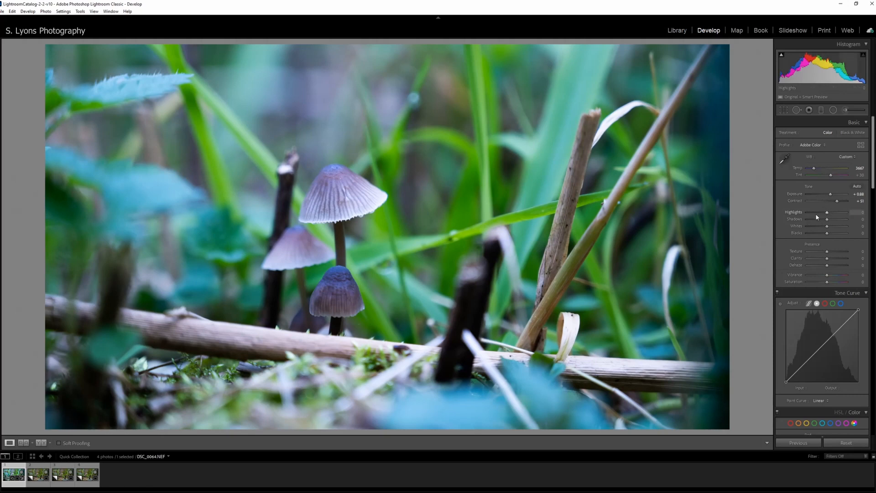
Set Highlights to +40, Shadows to -61, Whites to +12, Blacks to -2 and Clarity to +12
{"action": "left_click_drag", "start_coordinate": [828, 216], "coordinate": [836, 214]}
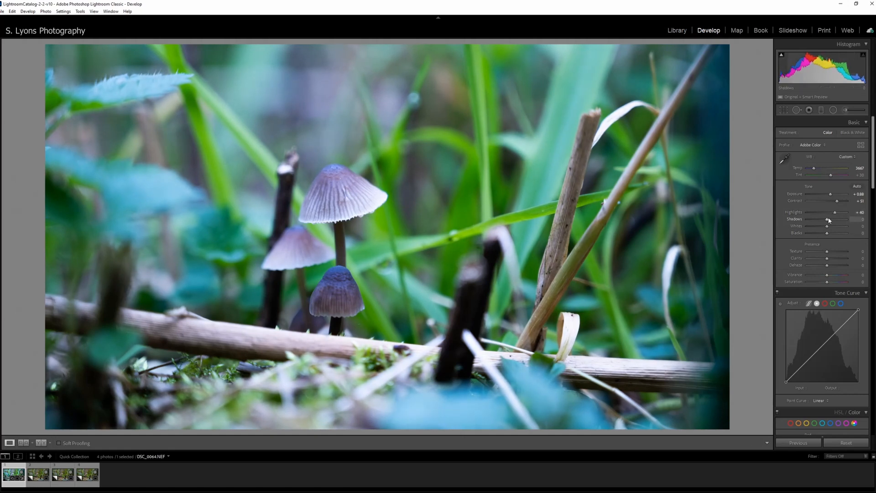
{"action": "mouse_move", "coordinate": [827, 221]}
{"action": "left_mouse_down"}
{"action": "mouse_move", "coordinate": [815, 220]}
{"action": "mouse_move", "coordinate": [832, 229]}
{"action": "mouse_move", "coordinate": [828, 236]}
{"action": "left_mouse_up"}
{"action": "key", "text": "alt"}
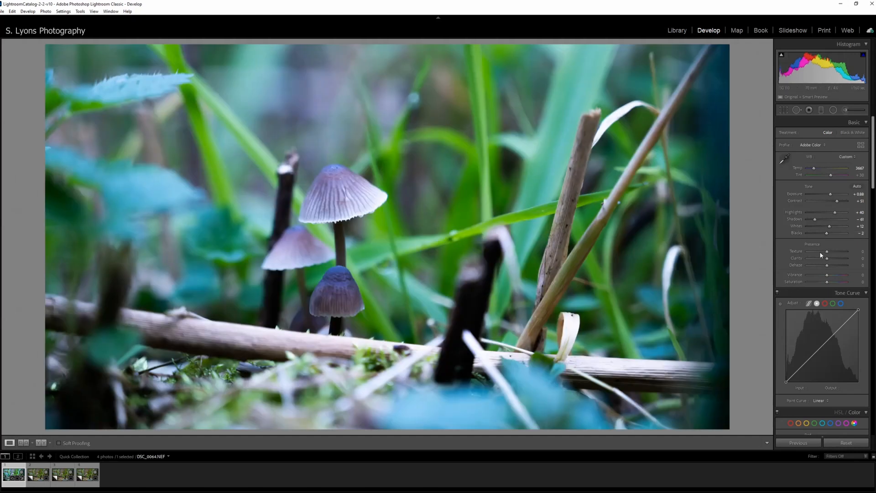
{"action": "left_click_drag", "start_coordinate": [827, 259], "coordinate": [830, 260]}
Reduce colour saturation to -67 for green, -15 for aqua and -25 for blue
{"action": "scroll", "coordinate": [787, 237], "scroll_direction": "down", "scroll_amount": 10}
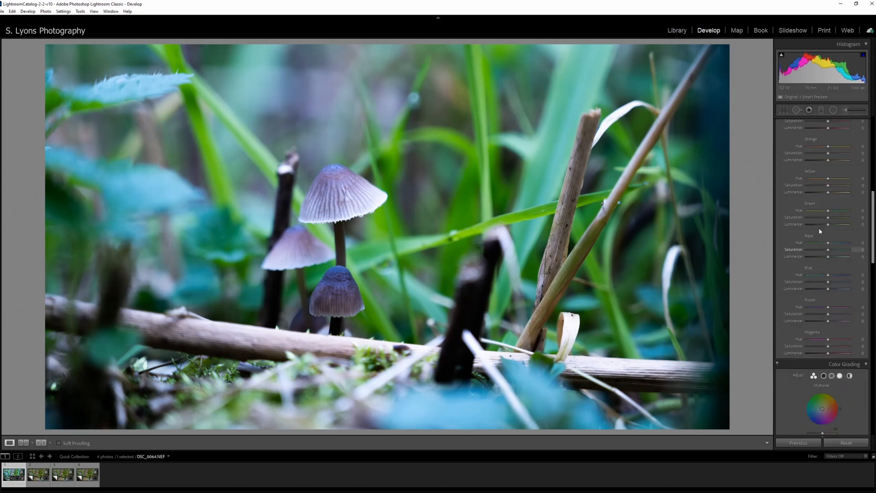
{"action": "left_click_drag", "start_coordinate": [828, 218], "coordinate": [816, 219]}
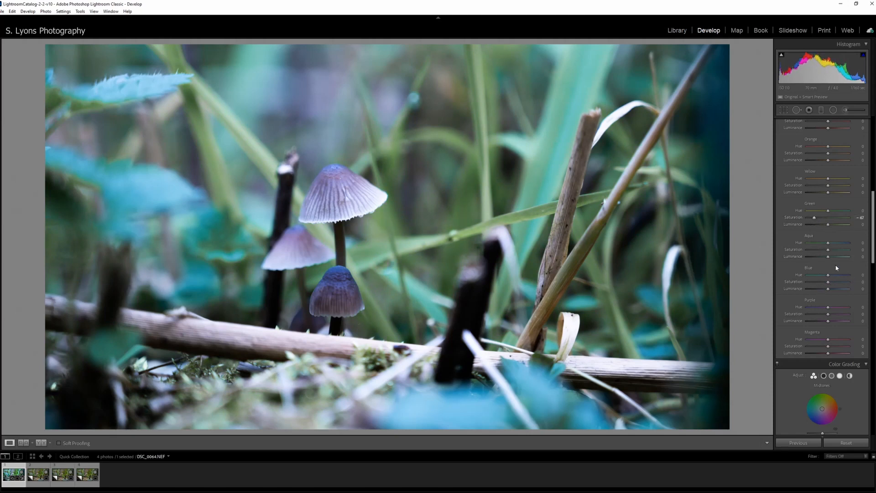
{"action": "left_click_drag", "start_coordinate": [829, 252], "coordinate": [825, 250]}
{"action": "left_click_drag", "start_coordinate": [830, 284], "coordinate": [823, 284]}
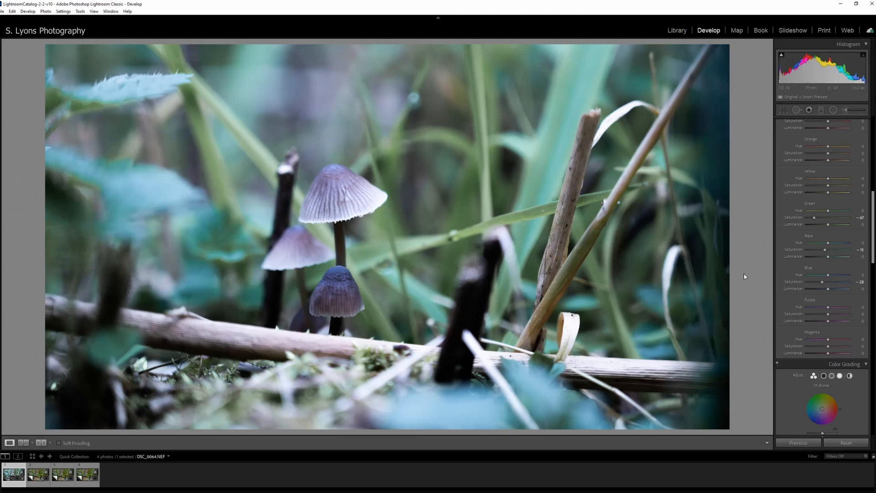
{"action": "mouse_move", "coordinate": [823, 283]}
{"action": "left_mouse_down"}
{"action": "mouse_move", "coordinate": [838, 284]}
{"action": "mouse_move", "coordinate": [826, 285]}
{"action": "left_mouse_up"}
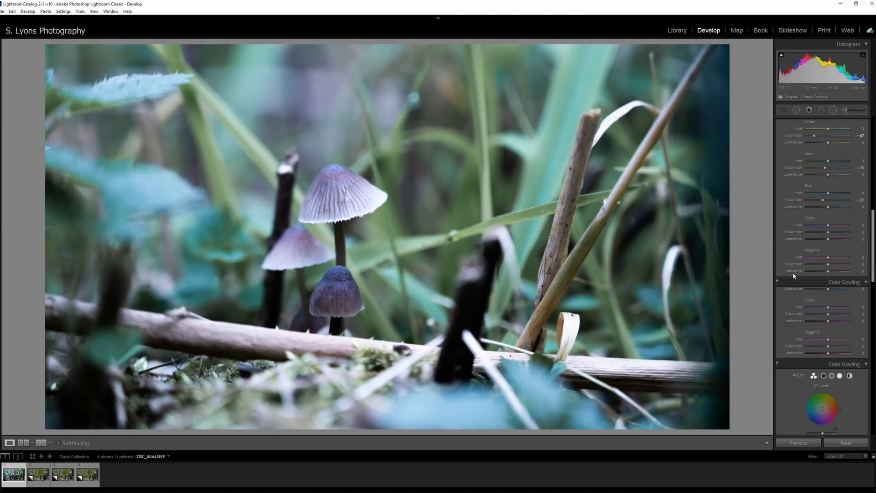
Grade the shadows toward blue and the highlights toward warm yellow, and compare the edit with the original photo
{"action": "scroll", "coordinate": [794, 274], "scroll_direction": "down", "scroll_amount": 5}
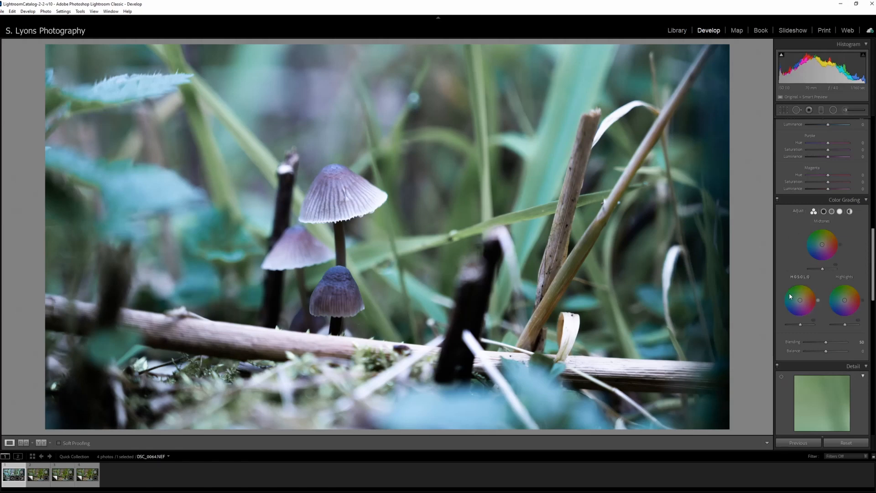
{"action": "mouse_move", "coordinate": [799, 301]}
{"action": "left_mouse_down"}
{"action": "mouse_move", "coordinate": [794, 308]}
{"action": "mouse_move", "coordinate": [850, 296]}
{"action": "left_mouse_up"}
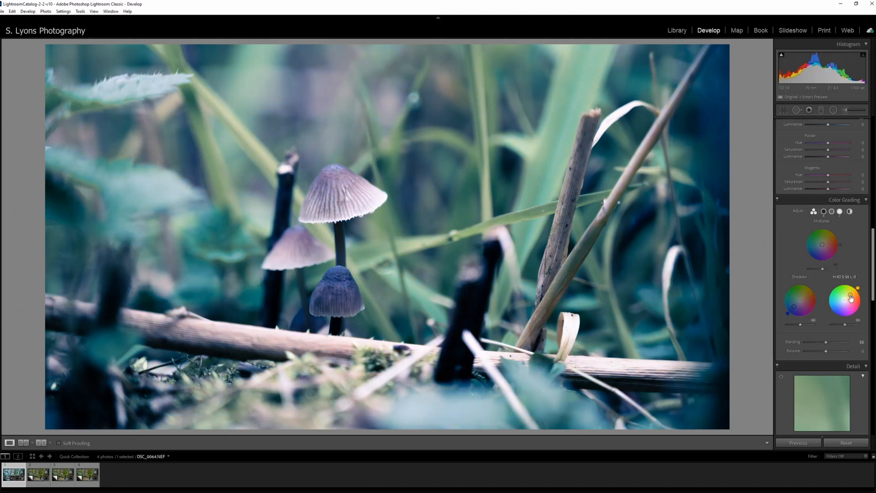
{"action": "scroll", "coordinate": [795, 284], "scroll_direction": "up", "scroll_amount": 10}
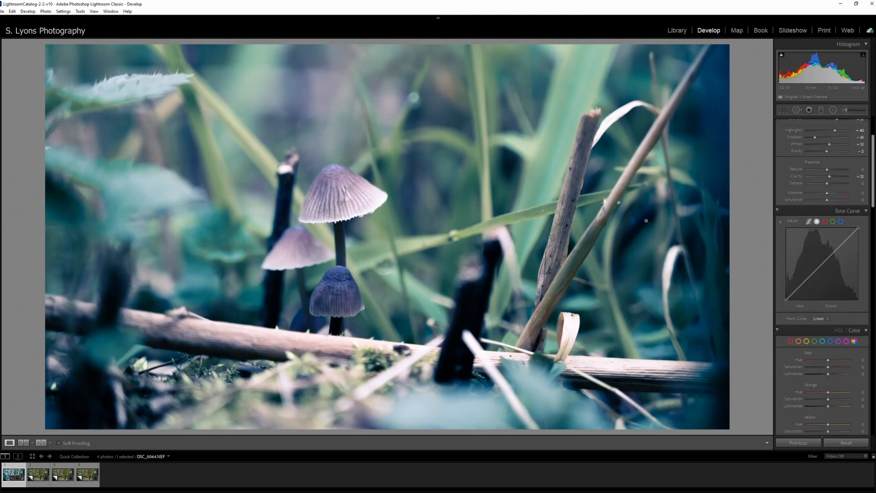
{"action": "key", "text": "backslash"}
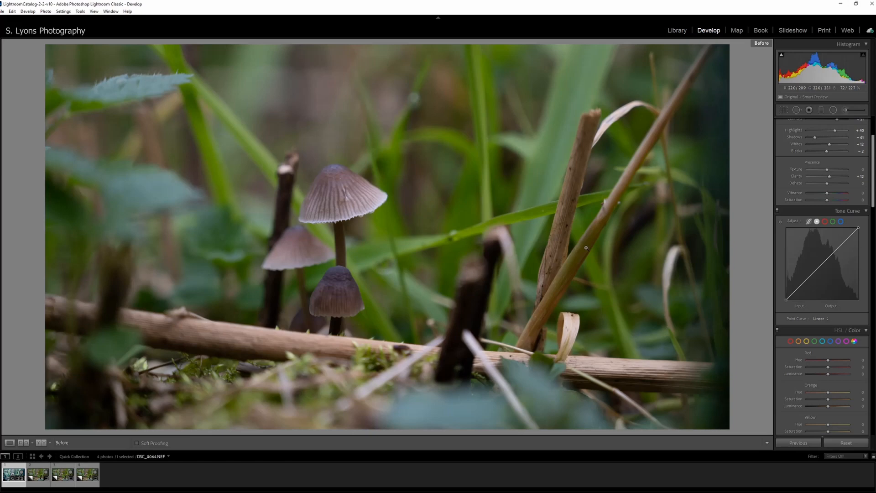
{"action": "key", "text": "backslash"}
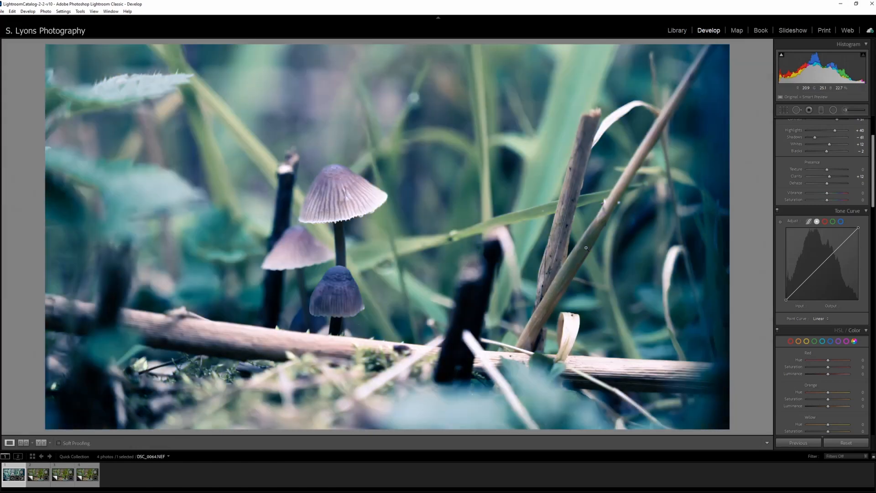
On the second photo in the filmstrip, warm Temp to about 8750 and set Exposure to +0.79 and Contrast to -11
{"action": "key", "text": "Right"}
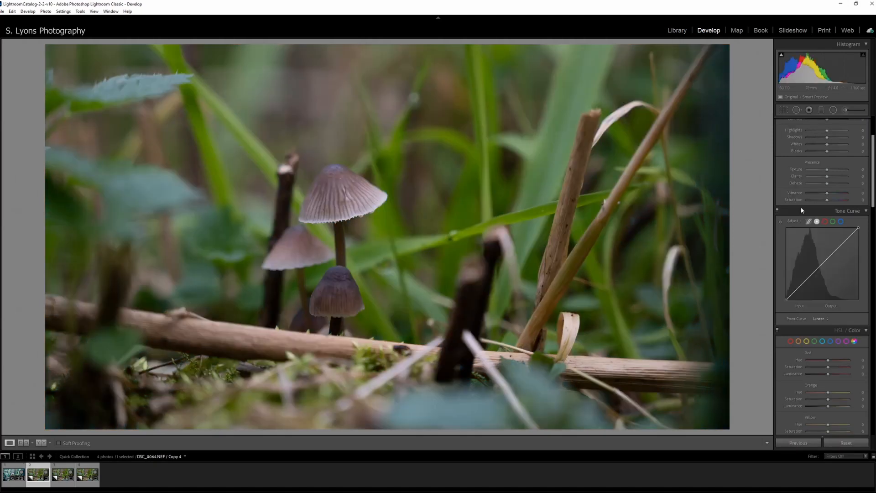
{"action": "scroll", "coordinate": [819, 170], "scroll_direction": "up", "scroll_amount": 3}
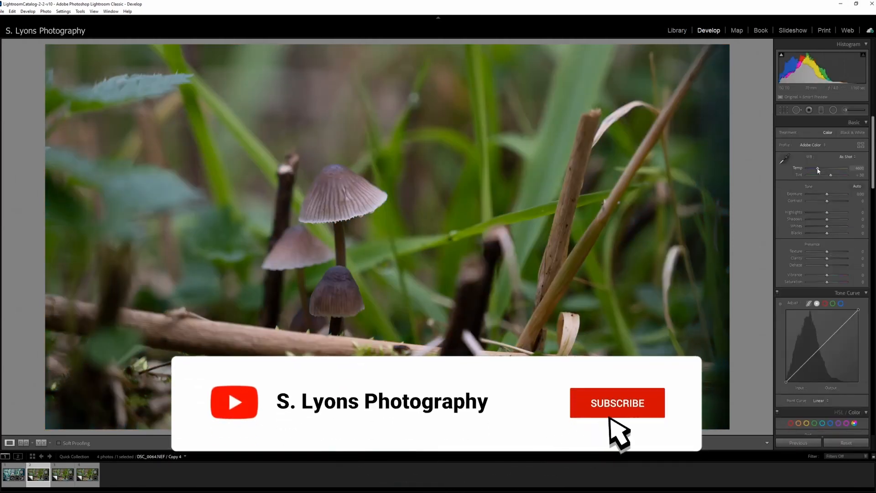
{"action": "left_click_drag", "start_coordinate": [818, 170], "coordinate": [833, 169]}
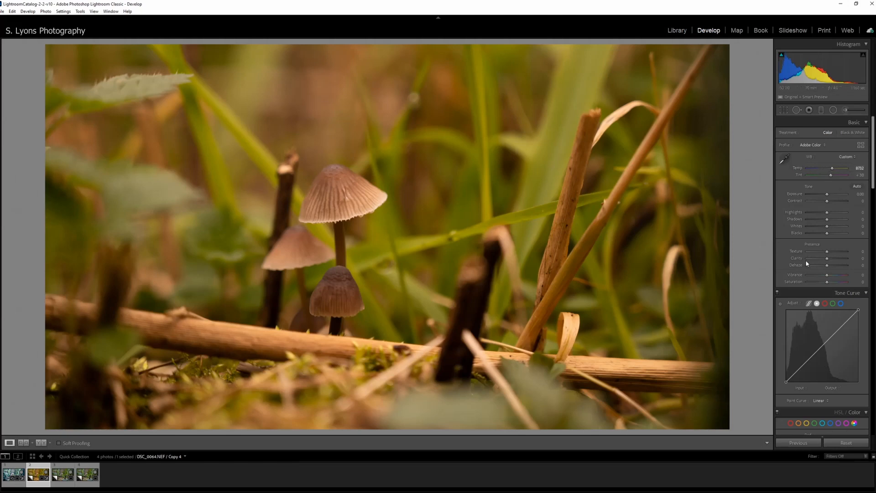
{"action": "mouse_move", "coordinate": [827, 196]}
{"action": "left_mouse_down"}
{"action": "mouse_move", "coordinate": [839, 203]}
{"action": "mouse_move", "coordinate": [820, 204]}
{"action": "mouse_move", "coordinate": [827, 209]}
{"action": "left_mouse_up"}
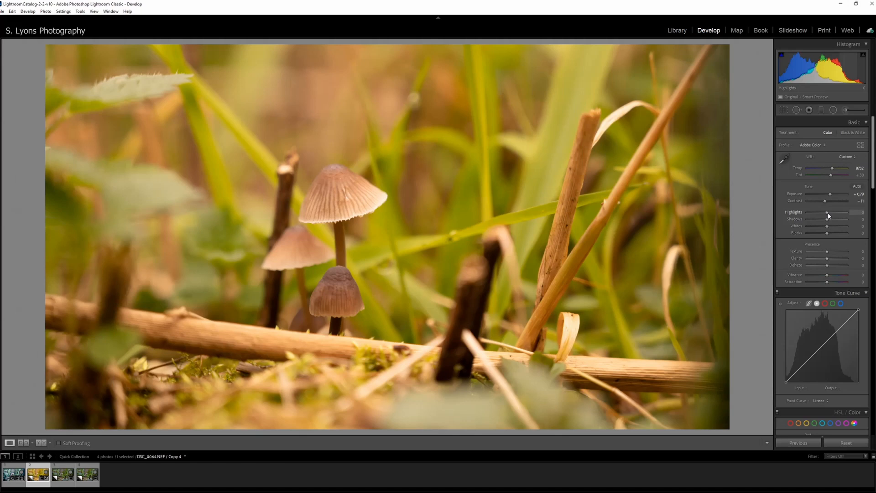
Set Highlights to +30, Shadows to -44, Whites to -25, Blacks to -30, Clarity to -18 and Vibrance to +11
{"action": "left_click_drag", "start_coordinate": [828, 214], "coordinate": [837, 215]}
{"action": "left_click_drag", "start_coordinate": [835, 217], "coordinate": [825, 259]}
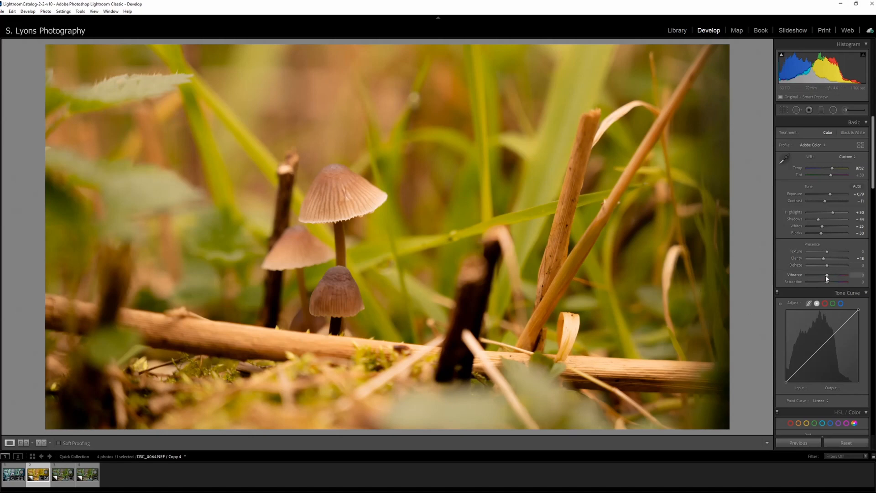
{"action": "mouse_move", "coordinate": [828, 277]}
{"action": "left_mouse_down"}
{"action": "mouse_move", "coordinate": [840, 278]}
{"action": "mouse_move", "coordinate": [831, 278]}
{"action": "left_mouse_up"}
Shift the green hue to -60 with green saturation at +15, and set the yellow hue to -15
{"action": "scroll", "coordinate": [792, 247], "scroll_direction": "down", "scroll_amount": 5}
{"action": "scroll", "coordinate": [793, 237], "scroll_direction": "down", "scroll_amount": 2}
{"action": "scroll", "coordinate": [792, 237], "scroll_direction": "up", "scroll_amount": 2}
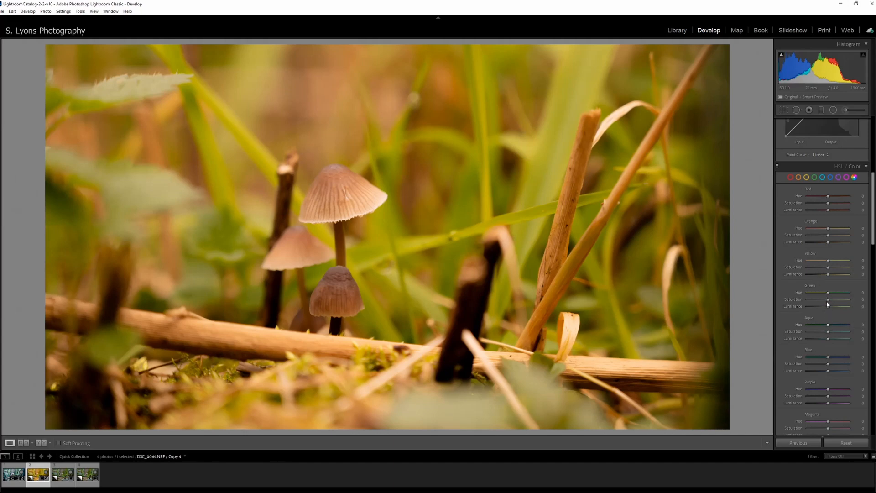
{"action": "left_click_drag", "start_coordinate": [828, 300], "coordinate": [817, 297]}
{"action": "left_click_drag", "start_coordinate": [828, 261], "coordinate": [825, 264]}
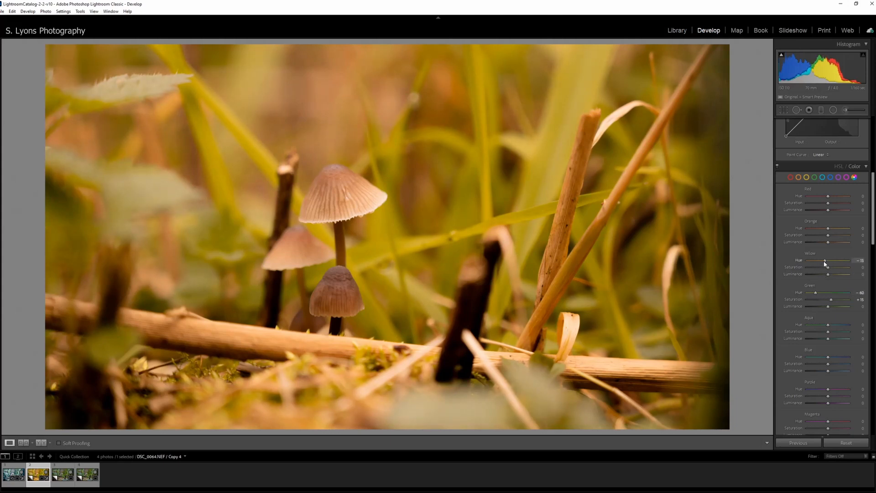
Try an orange hue shift, reset it to default, and raise the orange saturation
{"action": "mouse_move", "coordinate": [829, 229]}
{"action": "left_mouse_down"}
{"action": "mouse_move", "coordinate": [836, 231]}
{"action": "mouse_move", "coordinate": [828, 233]}
{"action": "left_mouse_up"}
{"action": "double_click", "coordinate": [801, 230]}
{"action": "left_click_drag", "start_coordinate": [834, 238], "coordinate": [836, 238]}
Look over the Color Grading wheels and compare the warm edit with the original photo
{"action": "scroll", "coordinate": [804, 289], "scroll_direction": "down", "scroll_amount": 5}
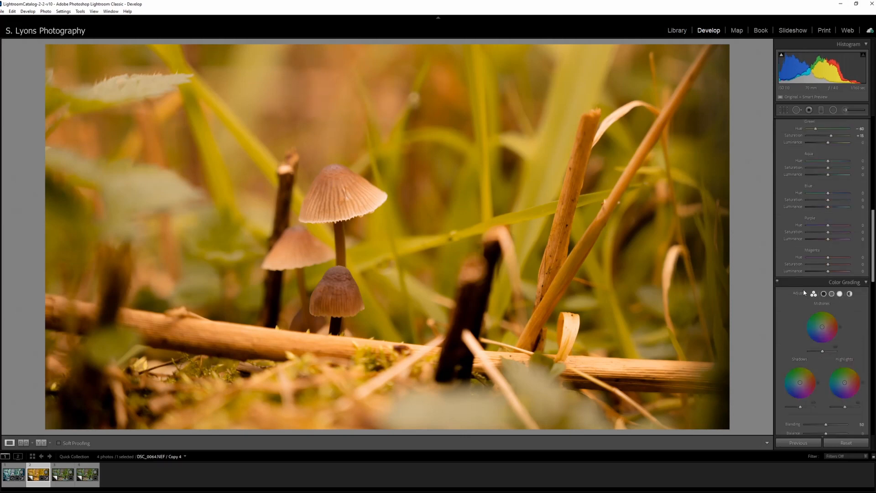
{"action": "scroll", "coordinate": [801, 283], "scroll_direction": "down", "scroll_amount": 2}
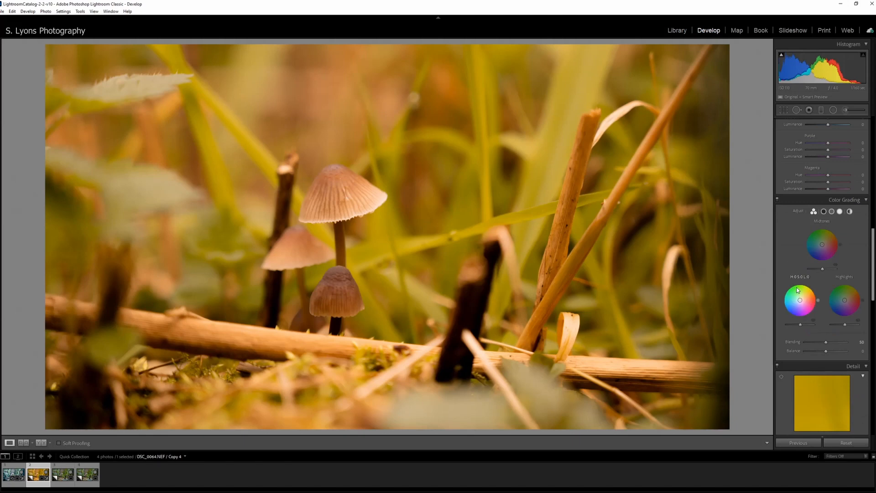
{"action": "scroll", "coordinate": [798, 292], "scroll_direction": "up", "scroll_amount": 10}
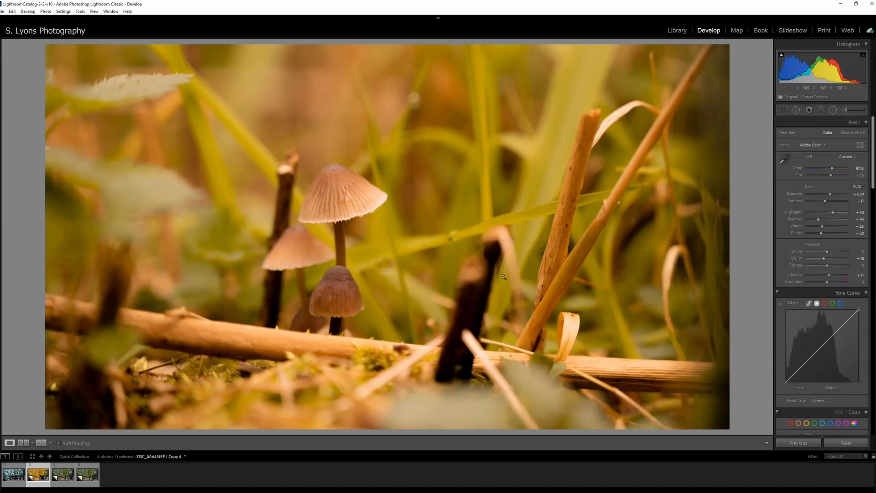
{"action": "key", "text": "backslash"}
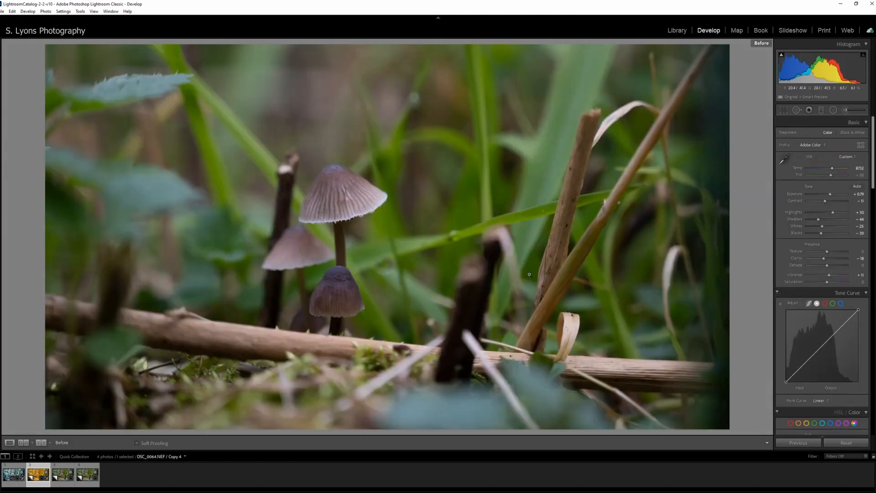
{"action": "key", "text": "backslash"}
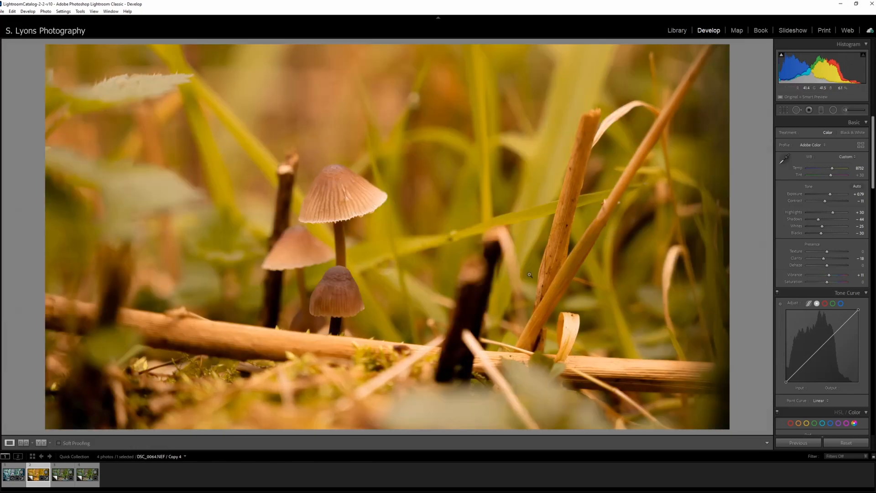
Open the third virtual copy of the mushroom photo and raise its overall Exposure to +0.88
{"action": "left_click", "coordinate": [63, 475]}
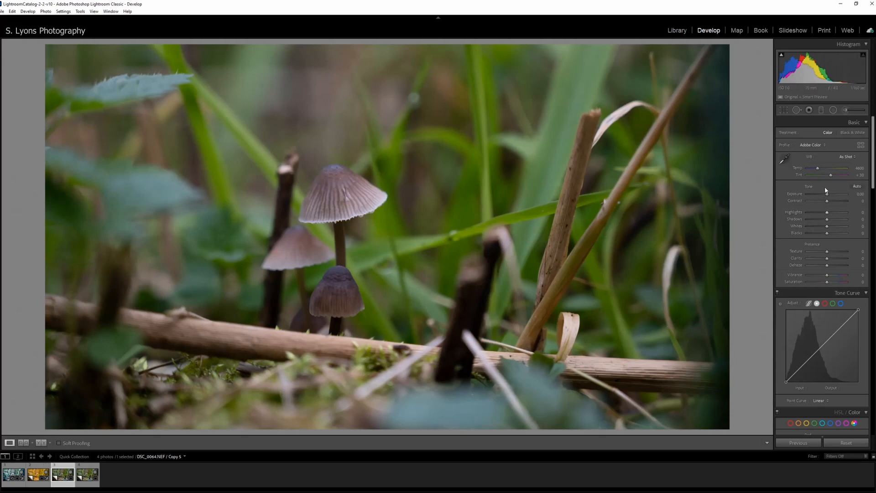
{"action": "left_click_drag", "start_coordinate": [828, 195], "coordinate": [831, 195]}
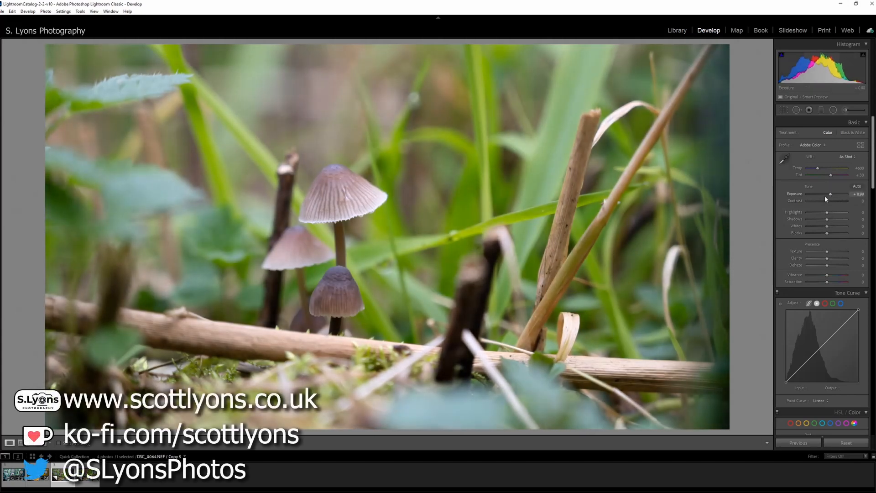
Draw a radial filter centred around the three mushrooms and darken its surroundings with Exposure -1.17
{"action": "left_click", "coordinate": [834, 110]}
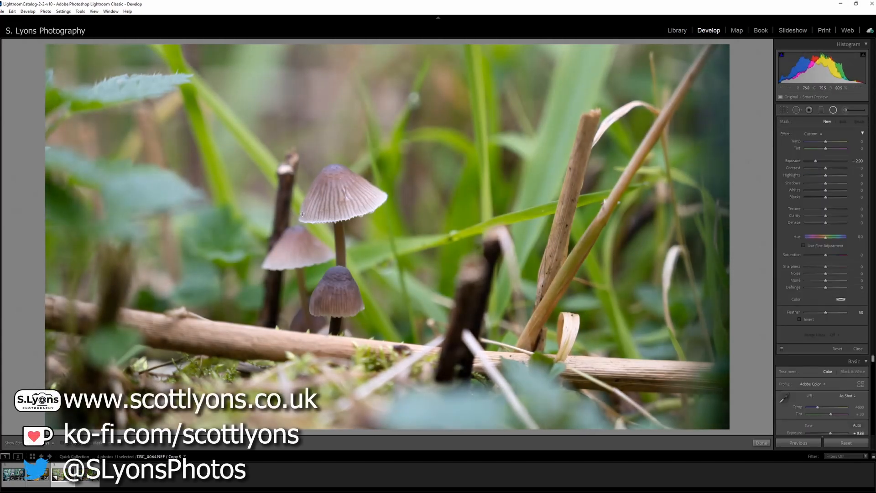
{"action": "left_click_drag", "start_coordinate": [302, 214], "coordinate": [377, 323]}
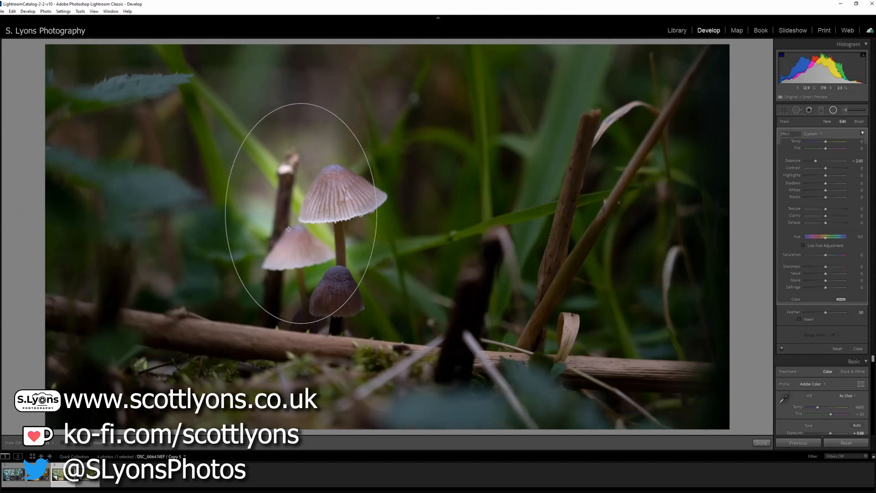
{"action": "left_click_drag", "start_coordinate": [301, 214], "coordinate": [331, 244]}
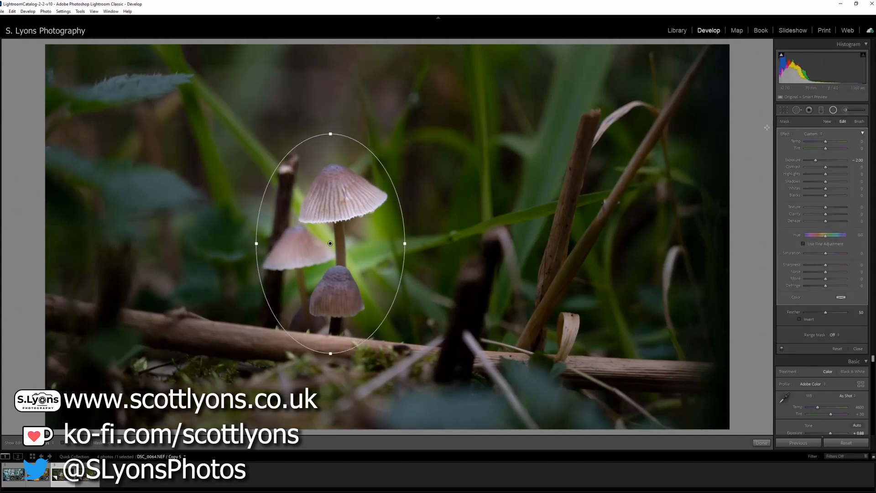
{"action": "left_click_drag", "start_coordinate": [816, 161], "coordinate": [820, 161]}
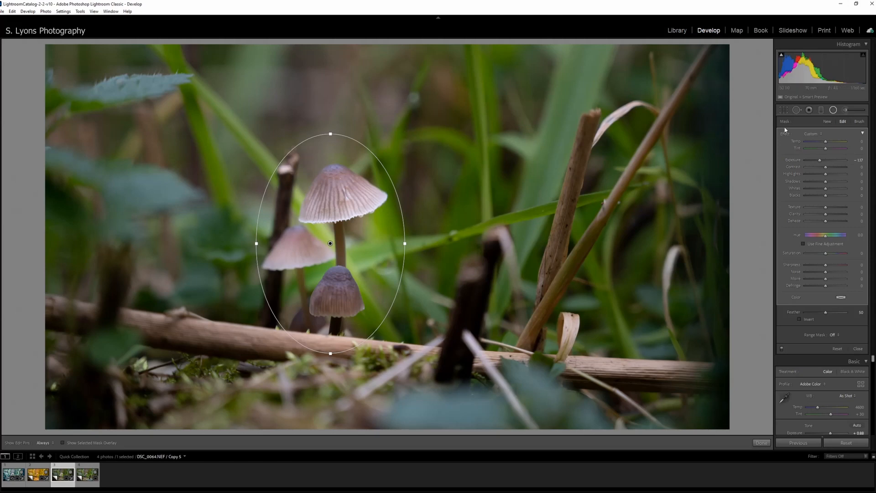
Add a graduated filter running from the photo's right side across to the left, with Exposure 2.21, and shift it slightly left
{"action": "key", "text": "Delete"}
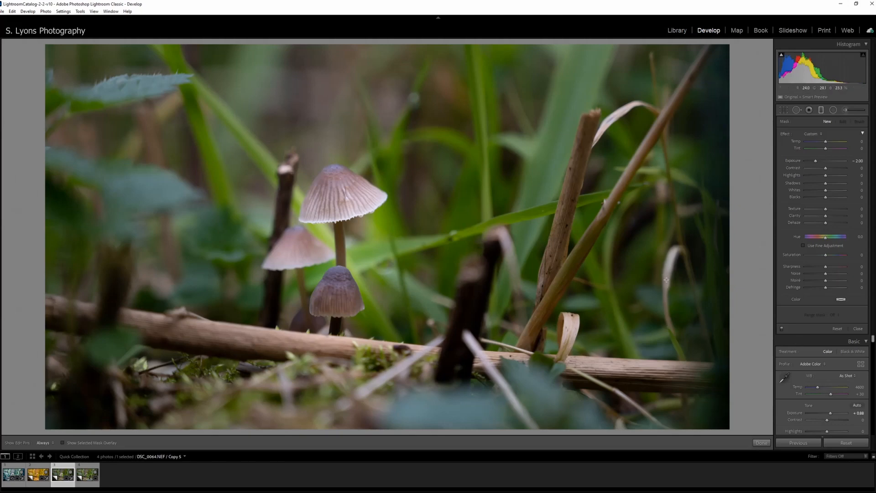
{"action": "left_click_drag", "start_coordinate": [659, 276], "coordinate": [178, 178]}
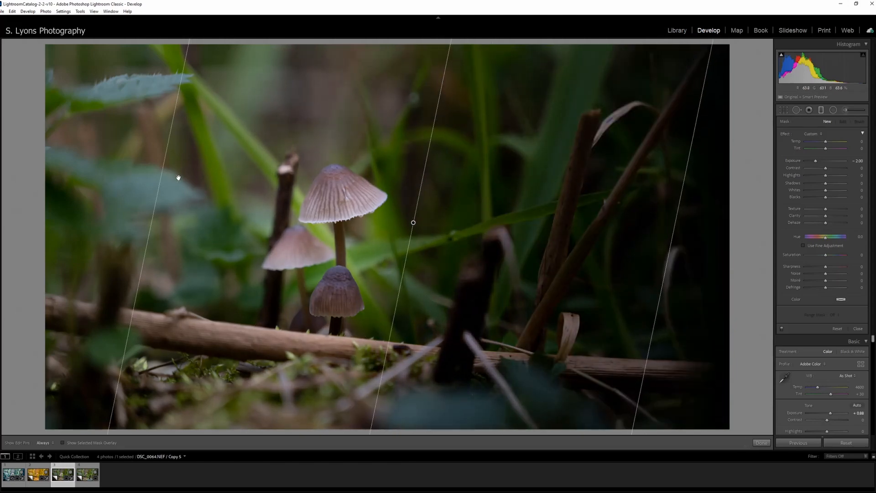
{"action": "double_click", "coordinate": [788, 132]}
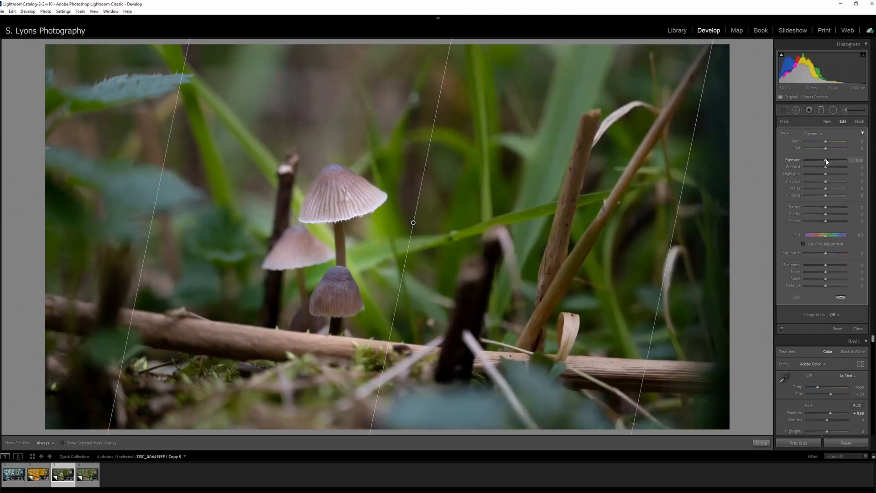
{"action": "mouse_move", "coordinate": [825, 160]}
{"action": "left_mouse_down"}
{"action": "mouse_move", "coordinate": [850, 162]}
{"action": "mouse_move", "coordinate": [836, 163]}
{"action": "left_mouse_up"}
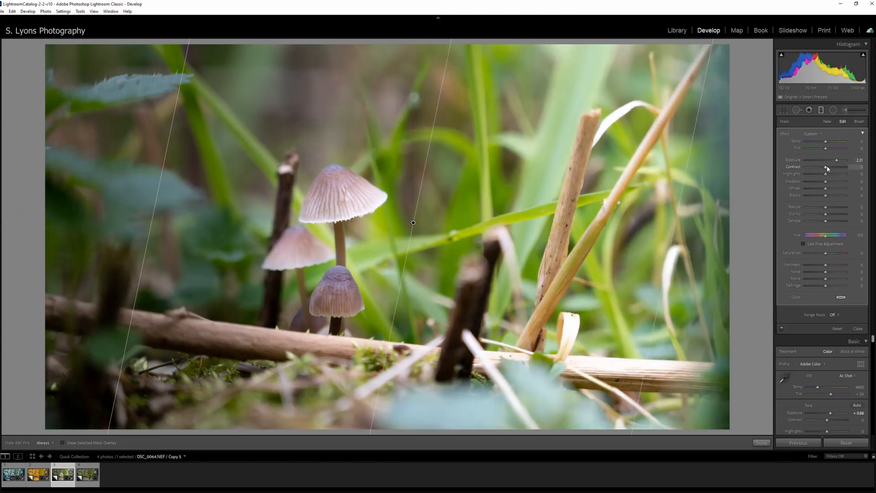
{"action": "left_click_drag", "start_coordinate": [413, 222], "coordinate": [380, 223]}
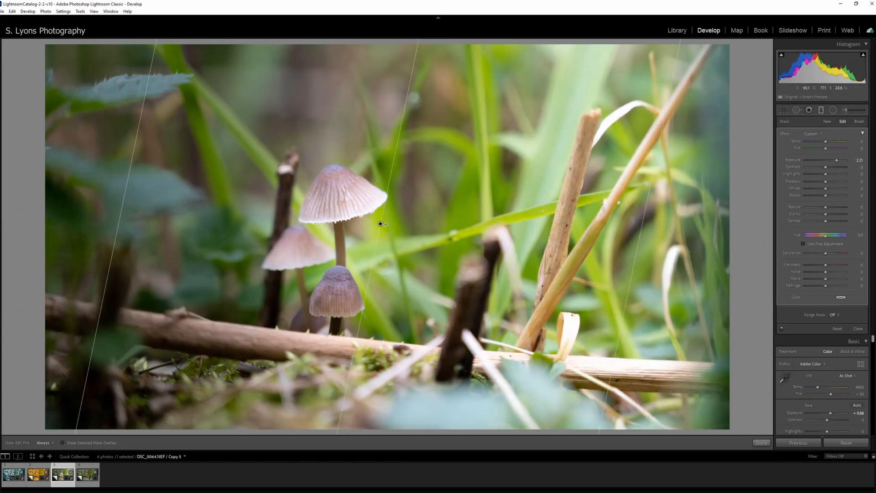
Soften the brightening graduated filter with lower Contrast, Highlights 66, raised Whites, Clarity -64 and Saturation -22
{"action": "left_click_drag", "start_coordinate": [826, 168], "coordinate": [813, 218]}
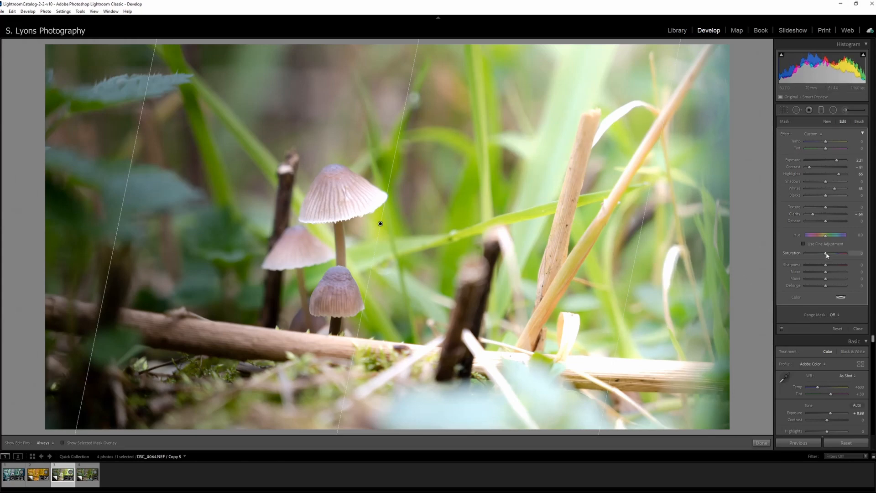
{"action": "left_click_drag", "start_coordinate": [826, 254], "coordinate": [823, 254]}
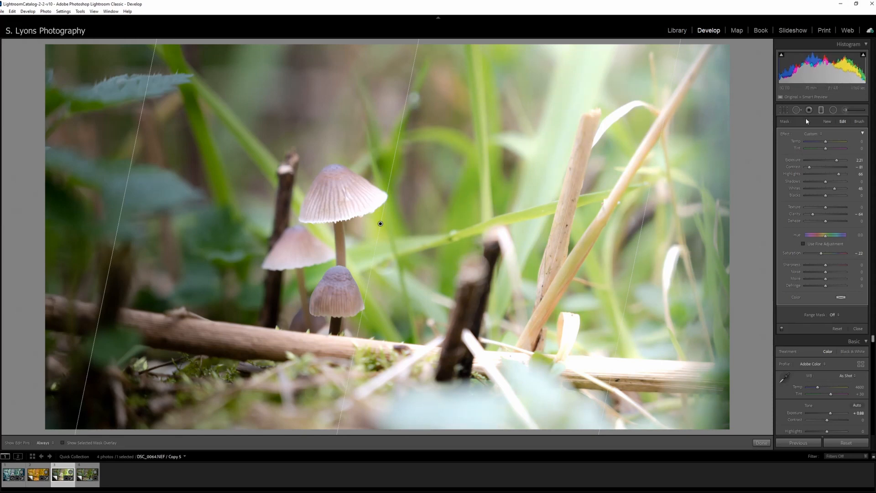
Add a wide graduated filter darkening the photo's left side, with Exposure -2.00, raised Contrast, lowered Highlights and Shadows, and Blacks -21
{"action": "left_click", "coordinate": [823, 112]}
{"action": "left_click", "coordinate": [822, 112]}
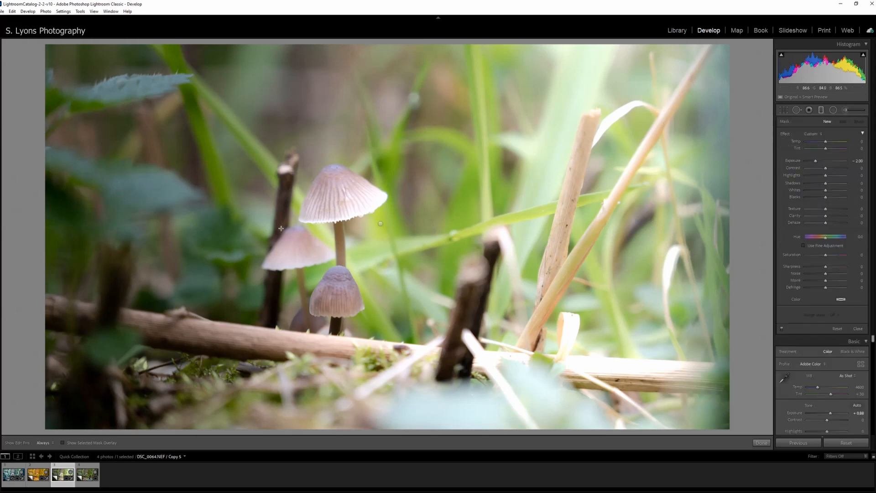
{"action": "left_click_drag", "start_coordinate": [78, 107], "coordinate": [427, 249]}
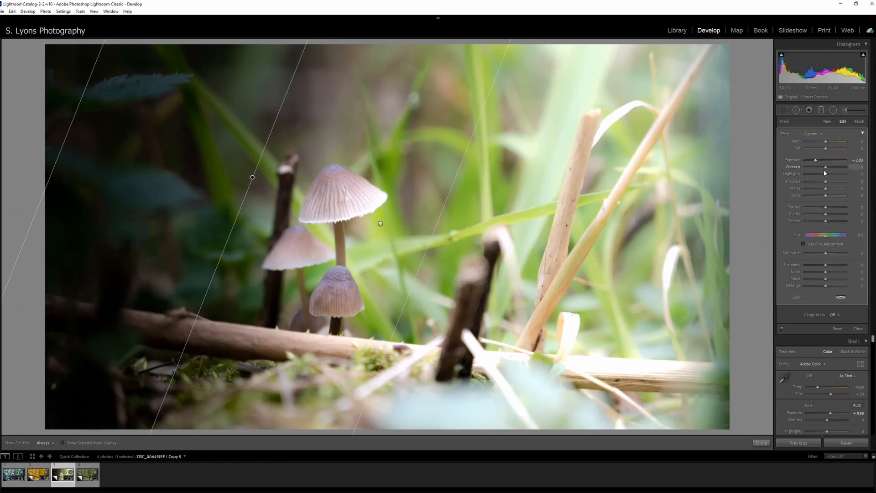
{"action": "left_click_drag", "start_coordinate": [823, 169], "coordinate": [821, 197]}
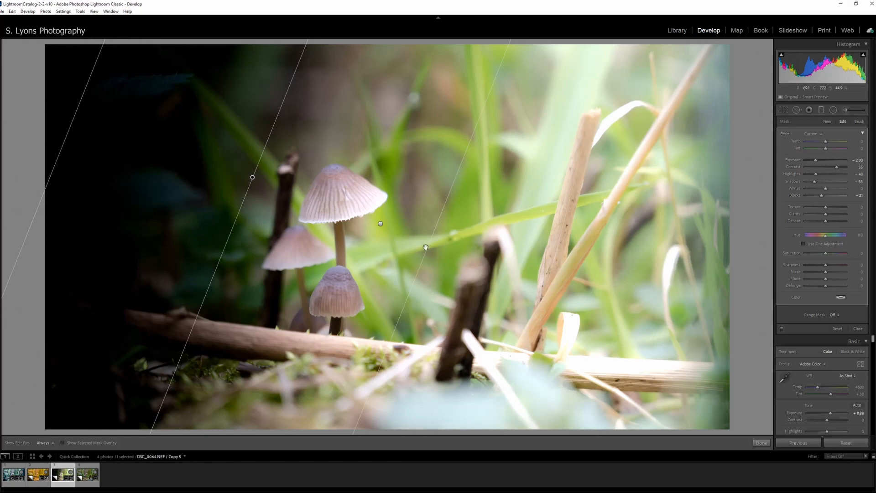
{"action": "left_click_drag", "start_coordinate": [425, 247], "coordinate": [473, 247]}
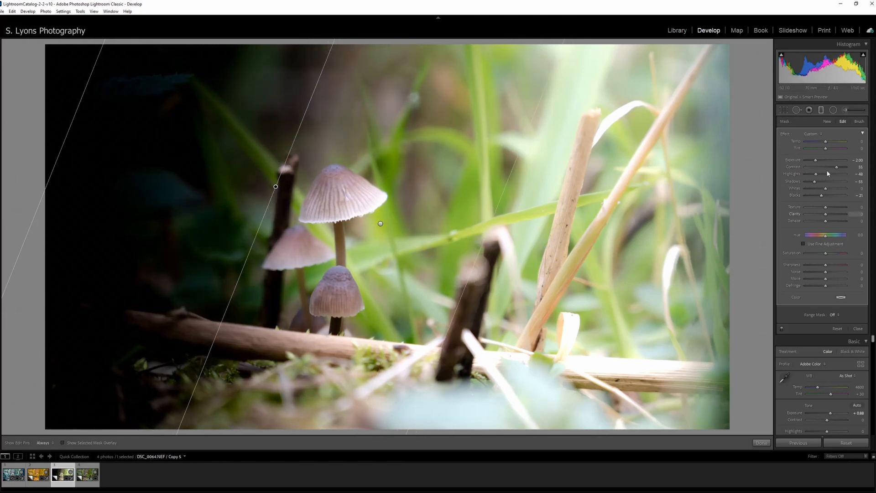
Reselect the radial filter around the mushrooms, set its Exposure to -1.72 and close the filter
{"action": "key", "text": "shift+m"}
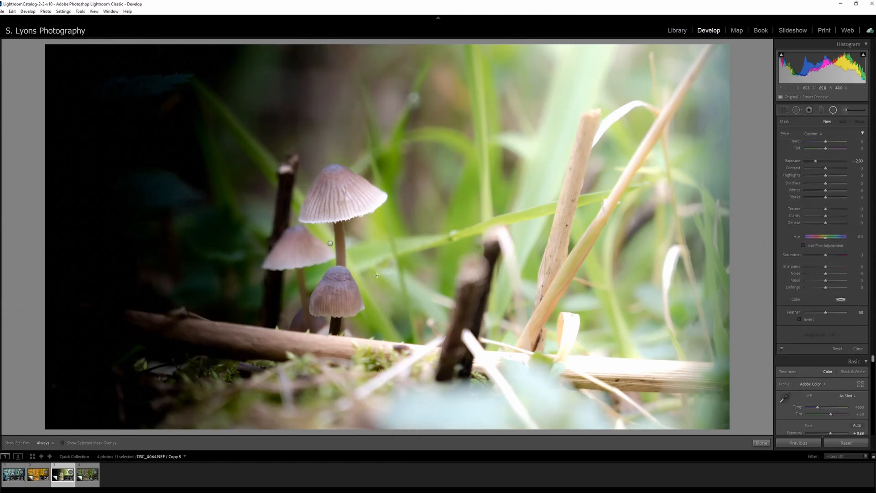
{"action": "left_click_drag", "start_coordinate": [330, 243], "coordinate": [405, 352]}
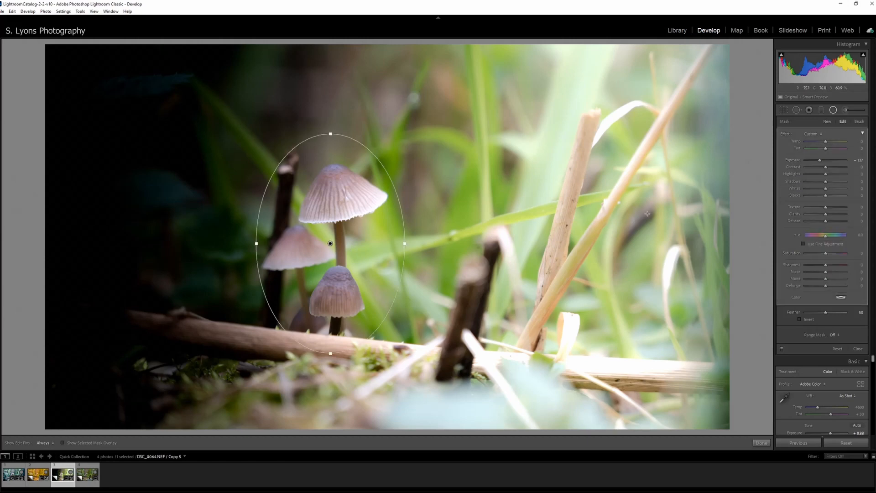
{"action": "left_click_drag", "start_coordinate": [817, 160], "coordinate": [818, 163]}
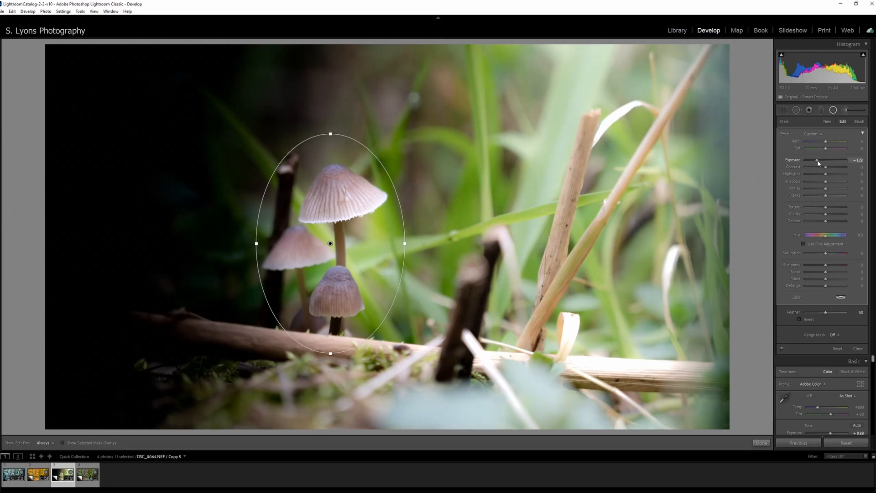
{"action": "key", "text": "shift+m"}
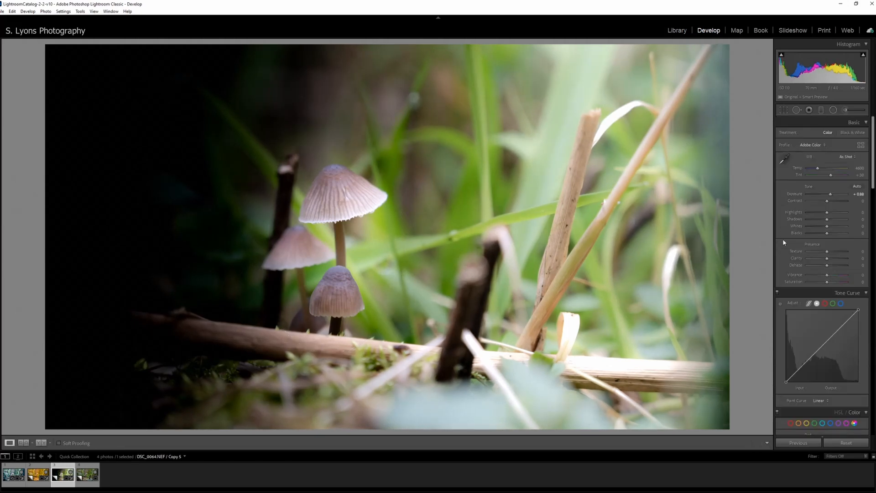
Set green hue to -15, saturation to +47 and luminance to +30, and yellow hue to +32 with saturation +8
{"action": "scroll", "coordinate": [798, 195], "scroll_direction": "down", "scroll_amount": 3}
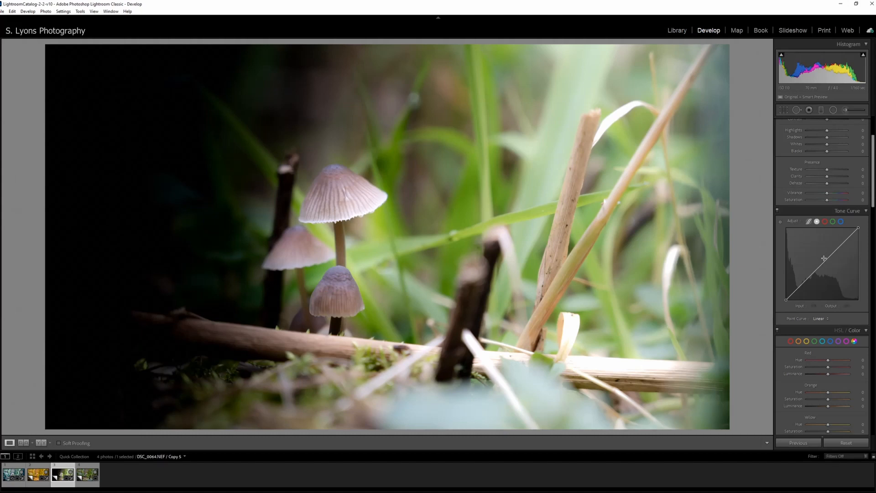
{"action": "scroll", "coordinate": [802, 256], "scroll_direction": "down", "scroll_amount": 9}
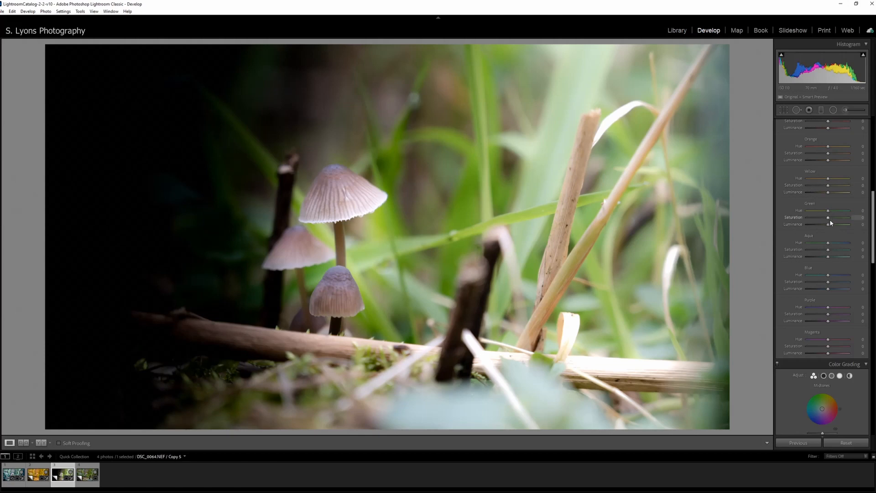
{"action": "left_click_drag", "start_coordinate": [830, 221], "coordinate": [841, 221]}
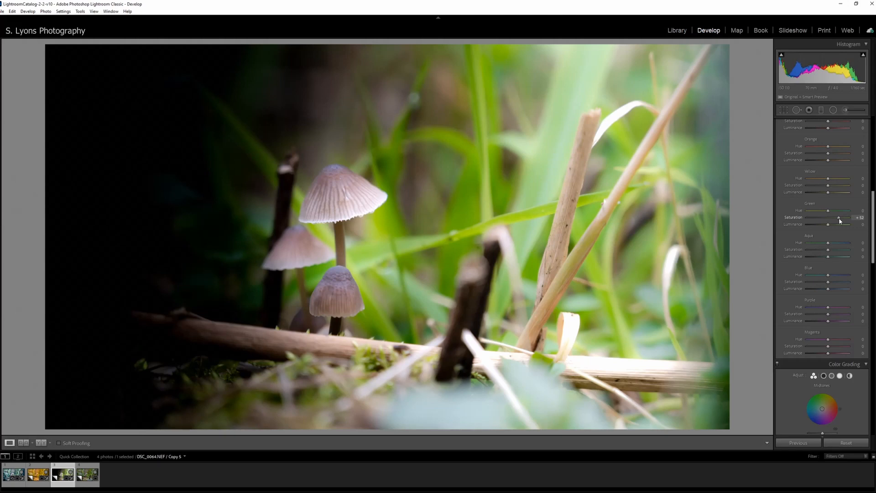
{"action": "left_click_drag", "start_coordinate": [840, 220], "coordinate": [839, 221]}
{"action": "left_click_drag", "start_coordinate": [833, 225], "coordinate": [837, 228]}
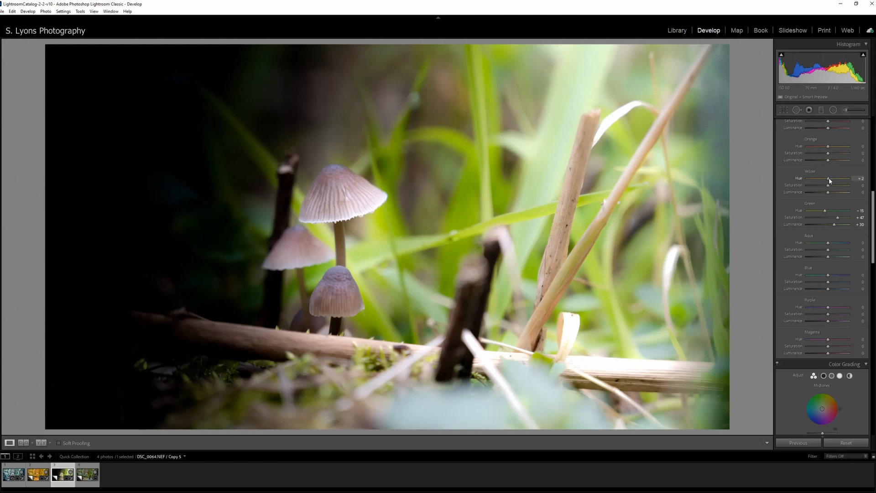
{"action": "left_click_drag", "start_coordinate": [830, 180], "coordinate": [833, 194]}
Try duplicating the graduated filter that brightens the photo's right side, then delete the duplicate and close the filter
{"action": "left_click", "coordinate": [821, 110]}
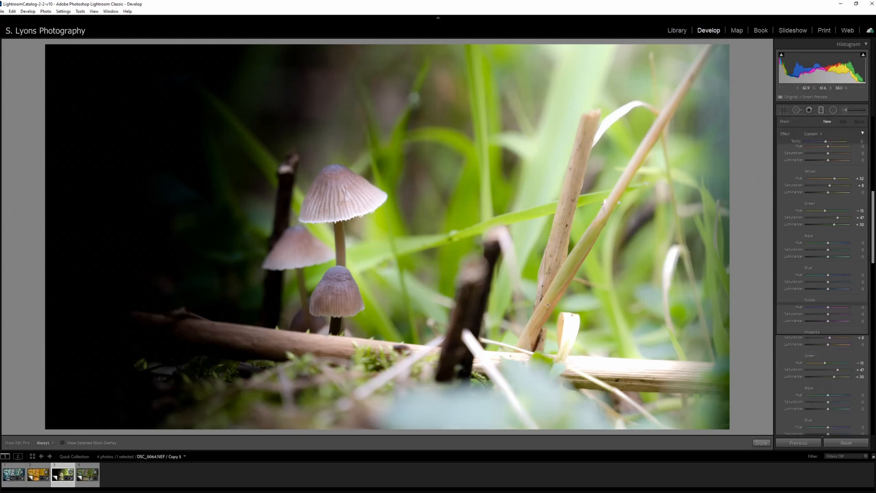
{"action": "left_click", "coordinate": [381, 224]}
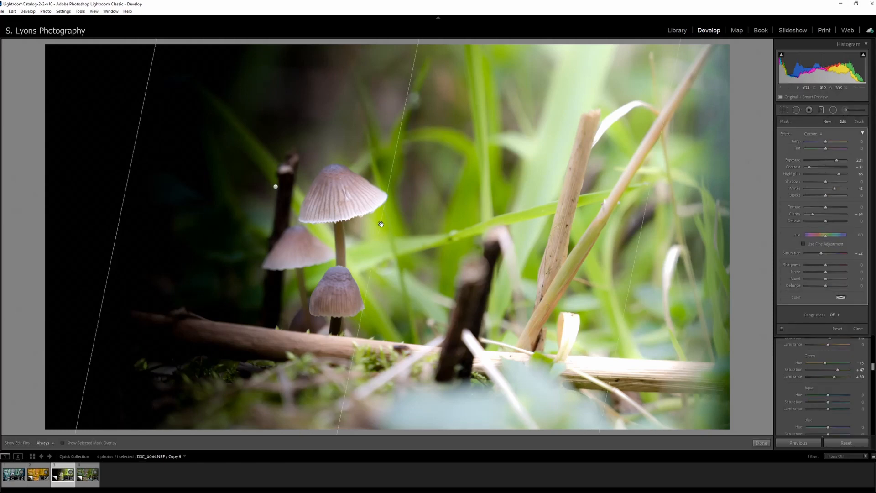
{"action": "right_click", "coordinate": [380, 224]}
{"action": "left_click", "coordinate": [394, 231]}
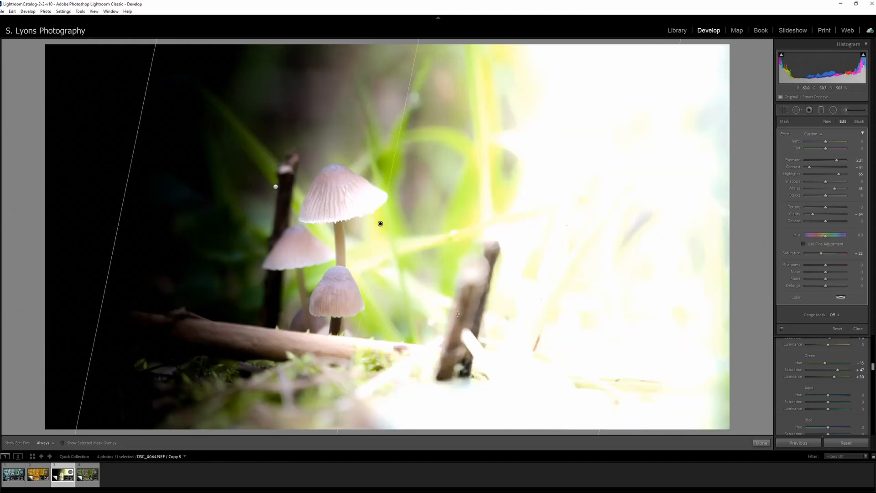
{"action": "mouse_move", "coordinate": [382, 224]}
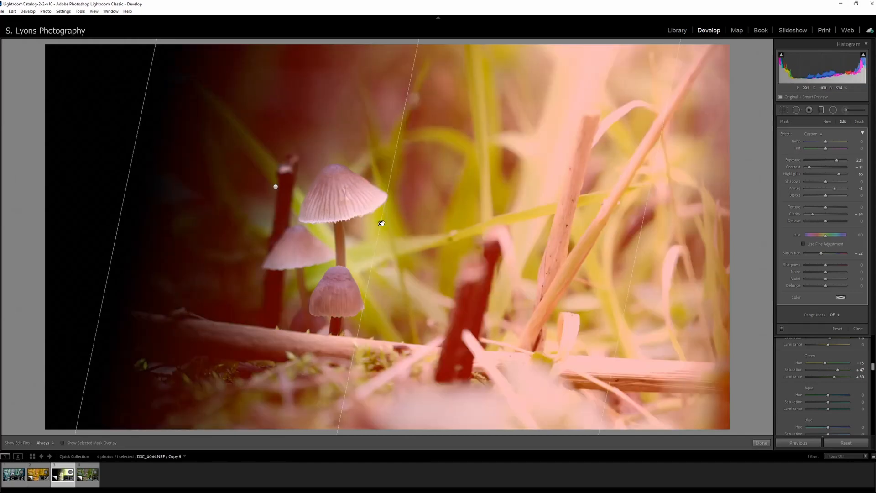
{"action": "key", "text": "Delete"}
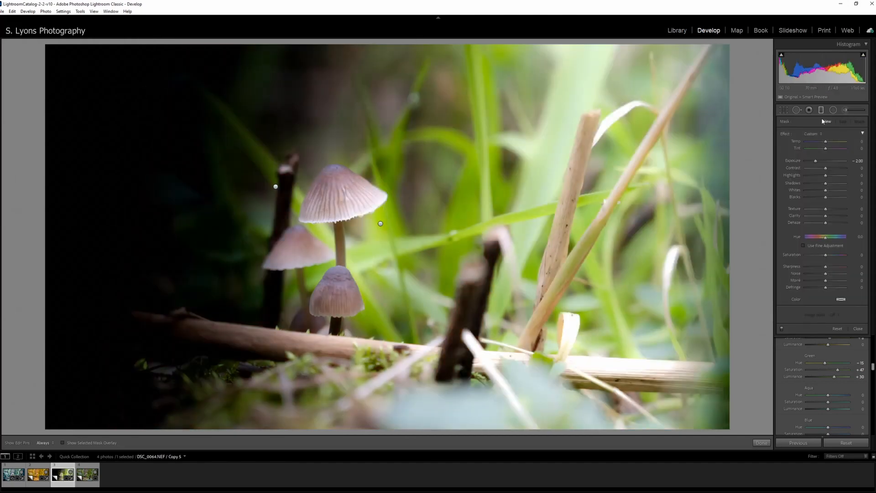
{"action": "left_click", "coordinate": [821, 112]}
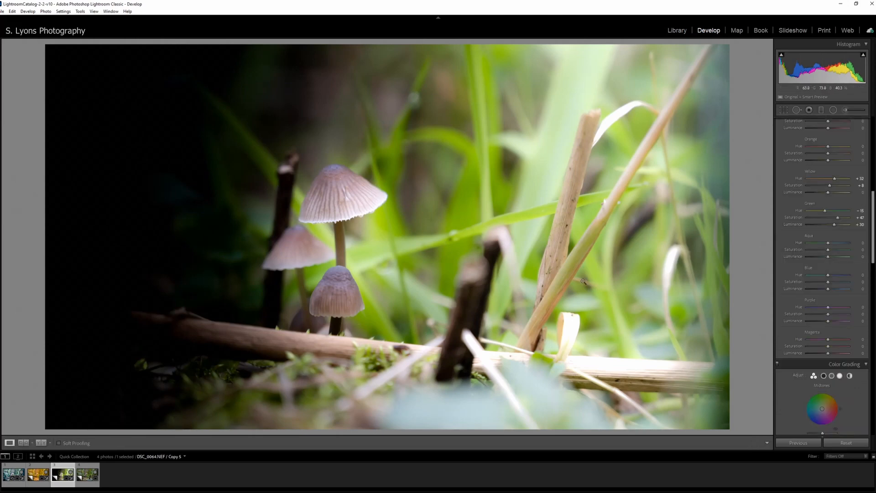
Fade the tone curve by raising the black point to output 47 and lowering the white point to output 219
{"action": "scroll", "coordinate": [788, 254], "scroll_direction": "up", "scroll_amount": 10}
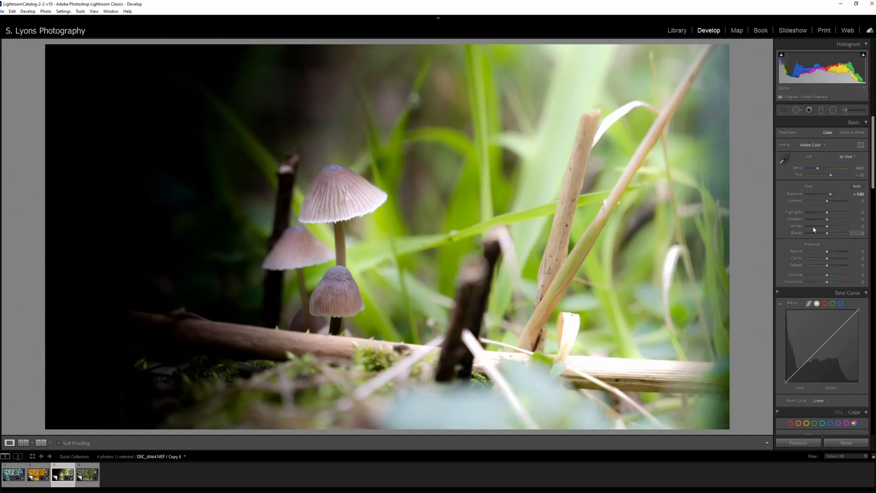
{"action": "scroll", "coordinate": [786, 320], "scroll_direction": "down", "scroll_amount": 2}
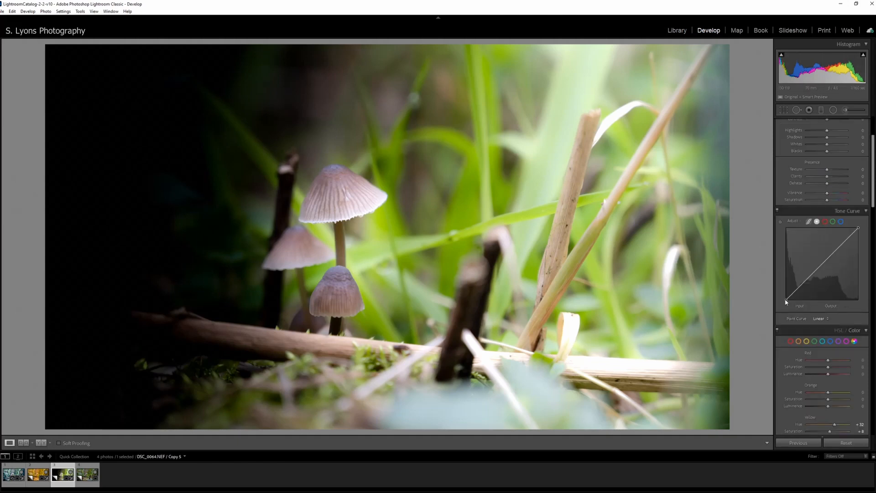
{"action": "left_click_drag", "start_coordinate": [786, 301], "coordinate": [787, 287]}
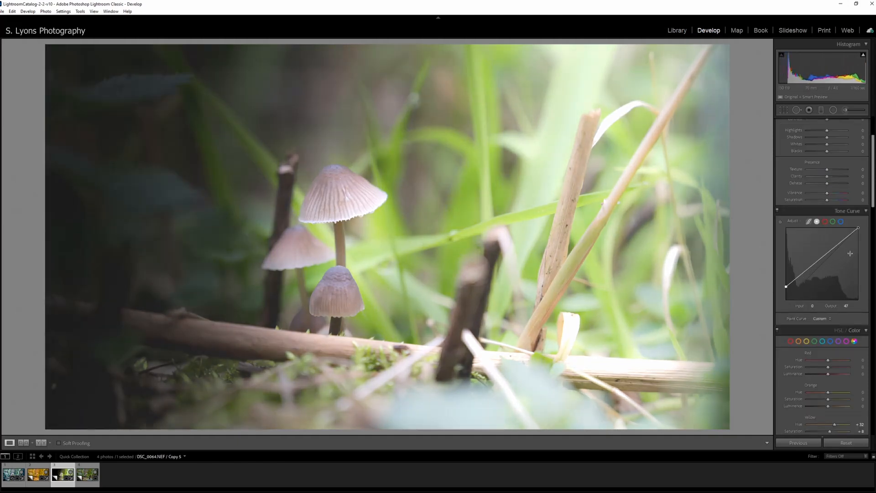
{"action": "left_click_drag", "start_coordinate": [858, 228], "coordinate": [870, 241]}
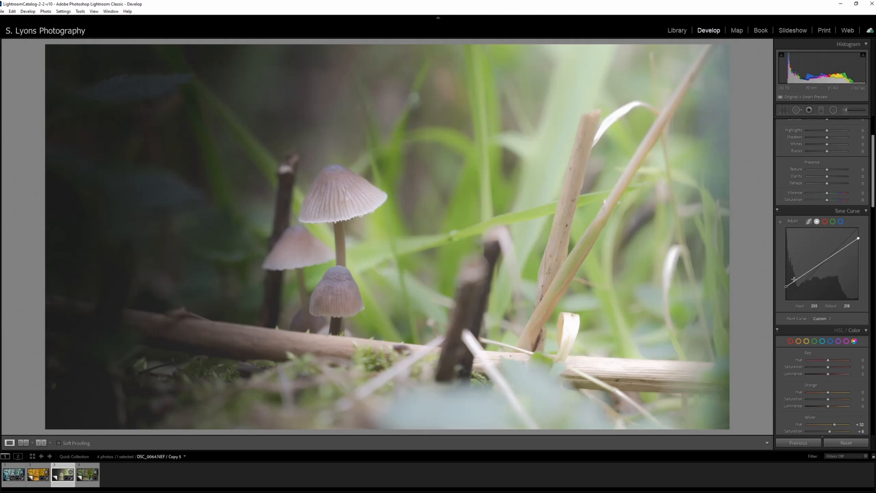
Shape the tone curve with a shadow point at input 40, output 47 and a raised highlight point, and compare with the unedited photo
{"action": "left_click_drag", "start_coordinate": [797, 279], "coordinate": [799, 290]}
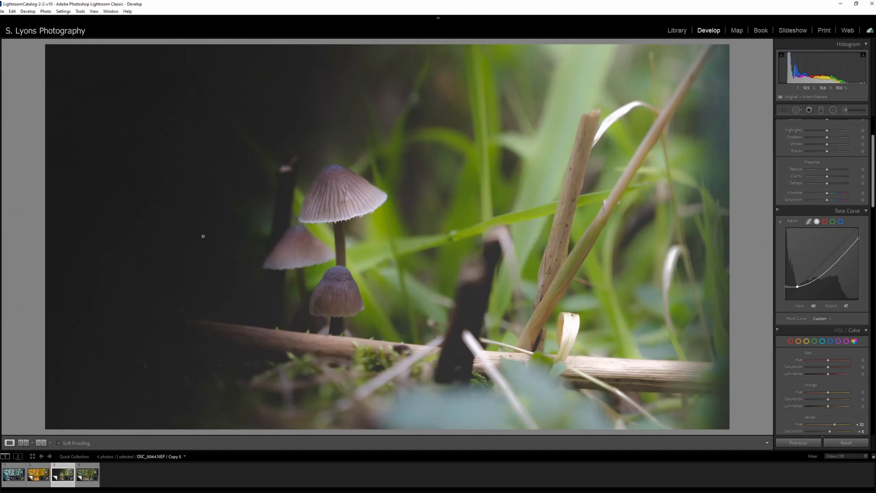
{"action": "left_click_drag", "start_coordinate": [846, 251], "coordinate": [848, 245]}
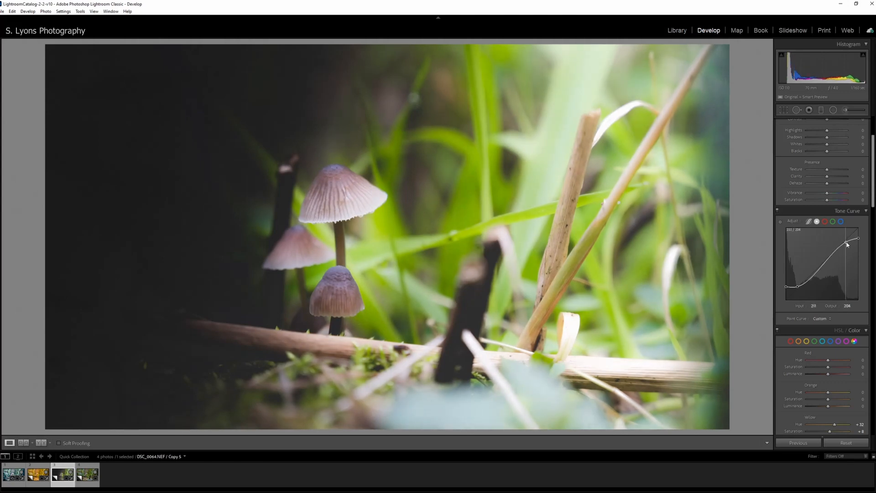
{"action": "left_click_drag", "start_coordinate": [848, 245], "coordinate": [850, 246]}
{"action": "scroll", "coordinate": [794, 248], "scroll_direction": "down", "scroll_amount": 8}
{"action": "scroll", "coordinate": [791, 260], "scroll_direction": "down", "scroll_amount": 4}
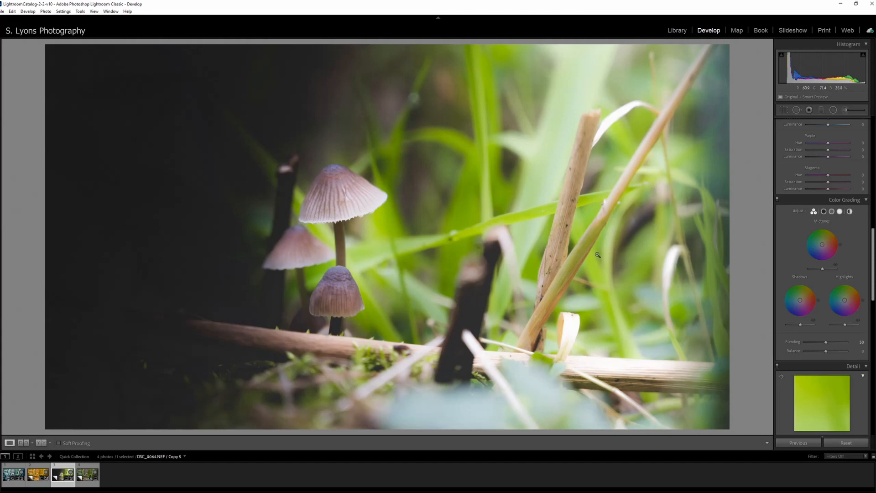
{"action": "key", "text": "backslash"}
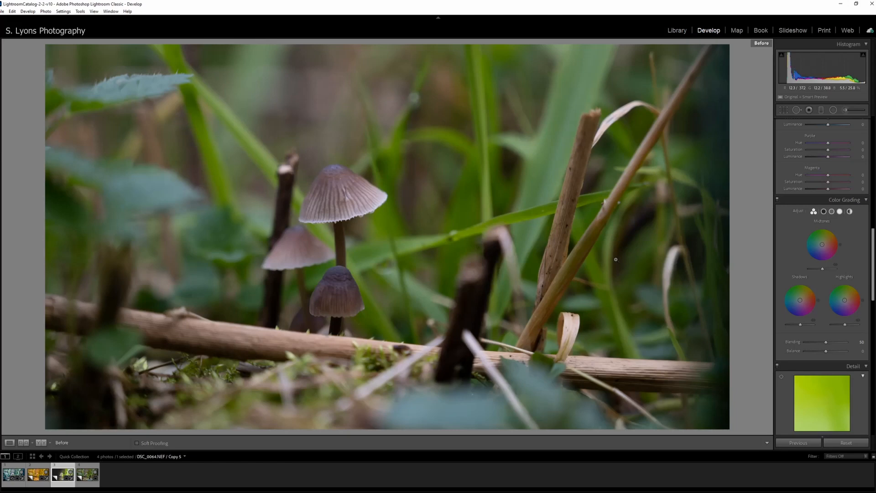
{"action": "key", "text": "backslash"}
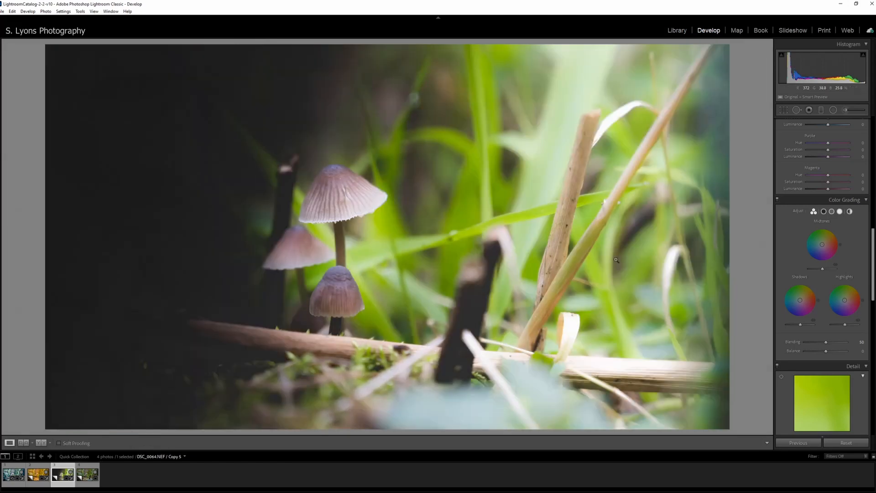
Convert the next virtual copy to black and white, raise Exposure slightly, and set Contrast +63, Highlights +53, Shadows -32, Whites +28 and Blacks -51
{"action": "key", "text": "Right"}
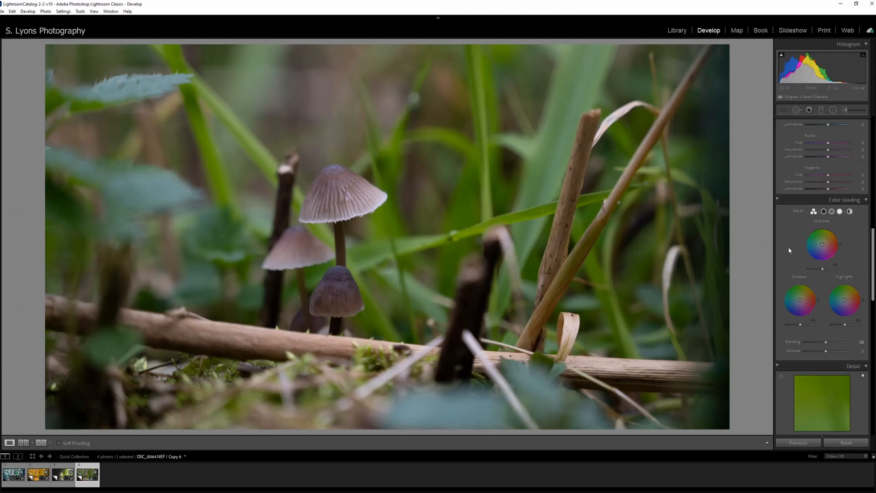
{"action": "scroll", "coordinate": [789, 251], "scroll_direction": "up", "scroll_amount": 10}
{"action": "left_click", "coordinate": [852, 132]}
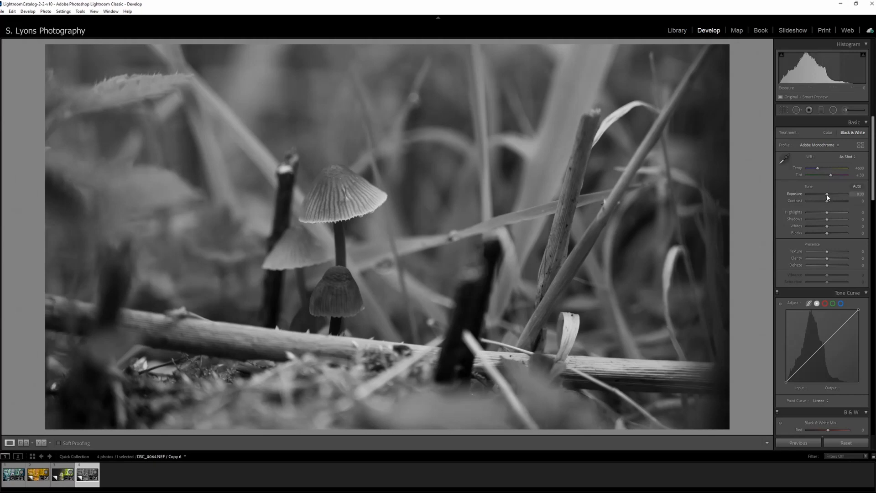
{"action": "left_click_drag", "start_coordinate": [828, 195], "coordinate": [817, 235]}
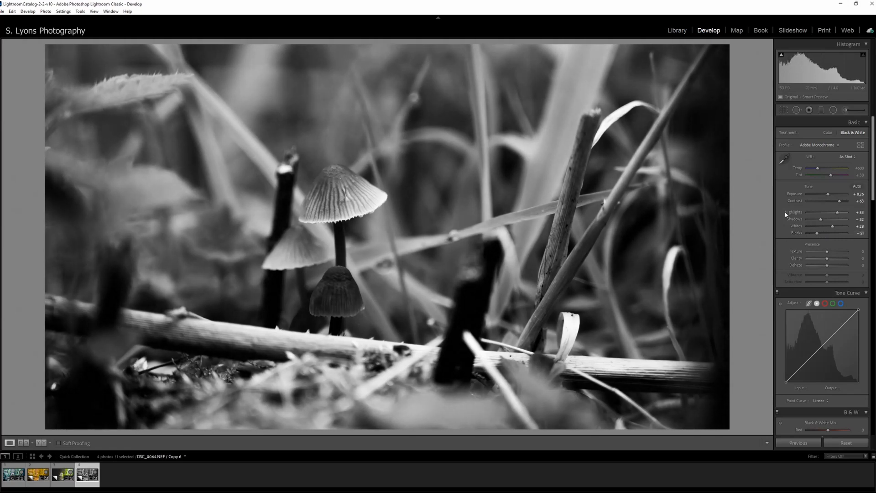
Fade the tone curve with black output 24 and a lowered white point, adding points at input 34, output 41 and input 207, output 204
{"action": "scroll", "coordinate": [798, 237], "scroll_direction": "down", "scroll_amount": 3}
{"action": "left_click_drag", "start_coordinate": [786, 304], "coordinate": [784, 299]}
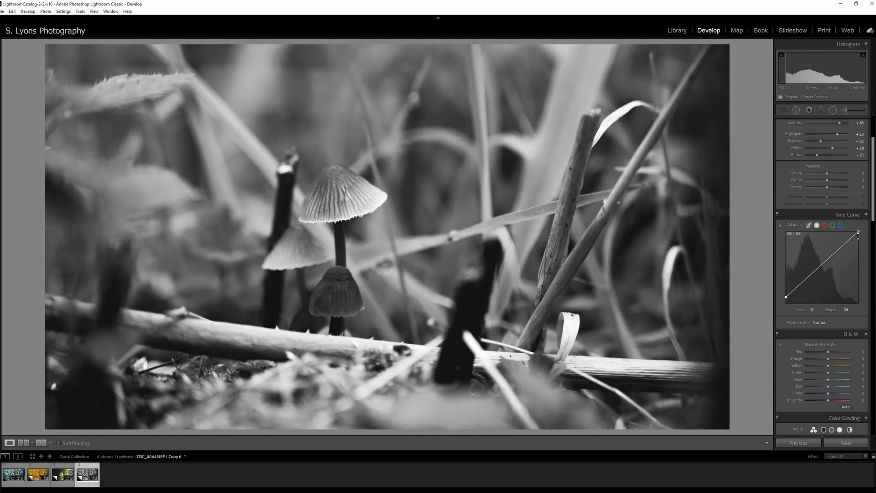
{"action": "left_click_drag", "start_coordinate": [858, 233], "coordinate": [859, 237]}
{"action": "left_click", "coordinate": [848, 245]}
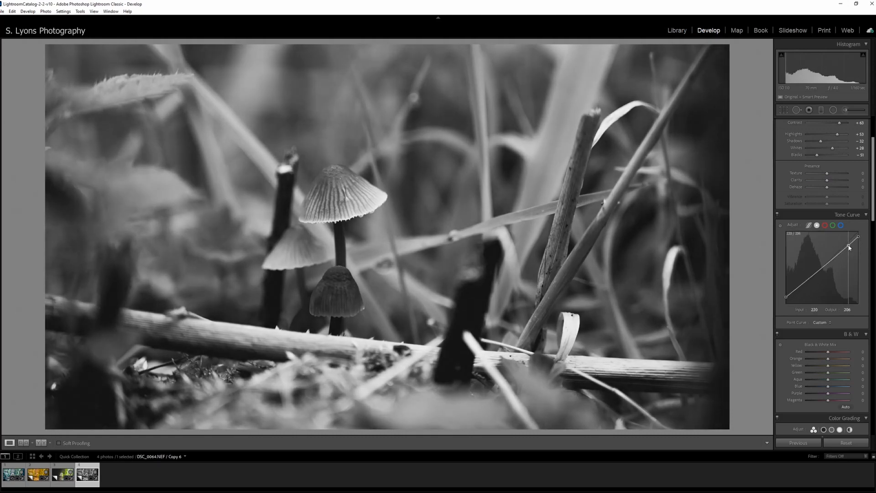
{"action": "left_click_drag", "start_coordinate": [794, 291], "coordinate": [796, 293]}
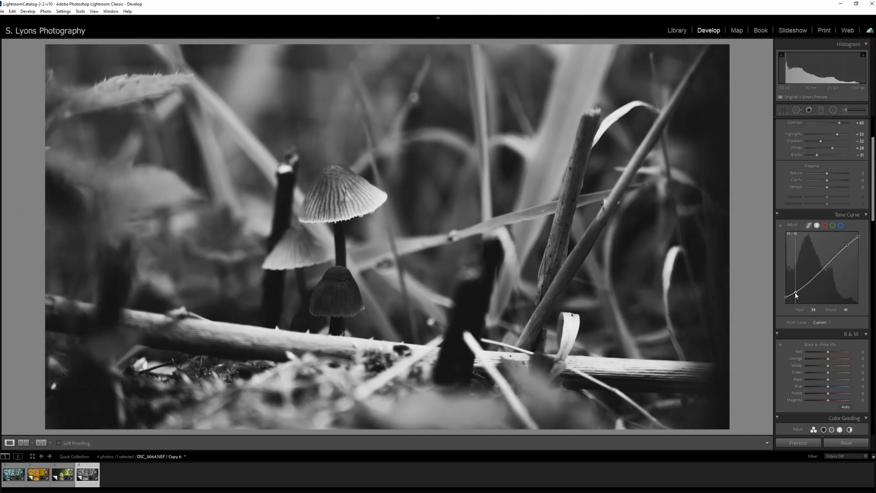
{"action": "left_click_drag", "start_coordinate": [848, 247], "coordinate": [846, 247]}
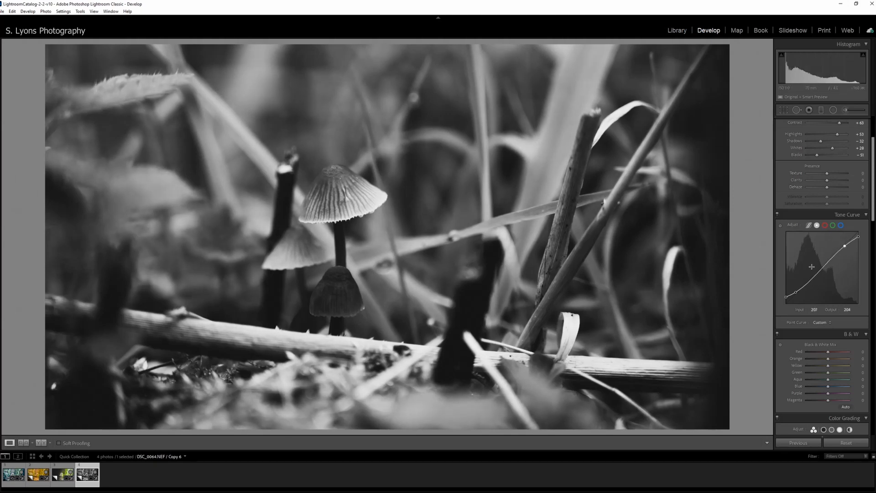
Try darkening the background above the mushrooms with the adjustment brush at Exposure -2.00 and undo the stroke
{"action": "left_click", "coordinate": [843, 110]}
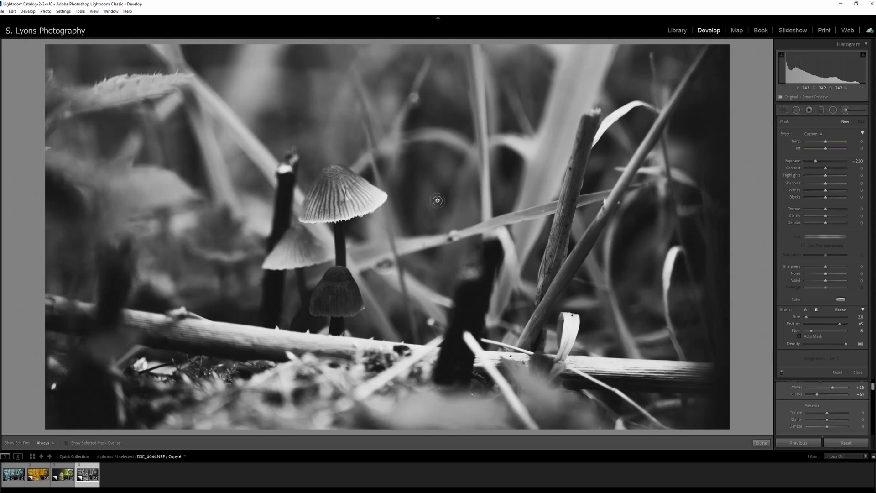
{"action": "key", "text": "h"}
{"action": "mouse_move", "coordinate": [382, 101]}
{"action": "left_mouse_down"}
{"action": "mouse_move", "coordinate": [369, 81]}
{"action": "mouse_move", "coordinate": [297, 127]}
{"action": "mouse_move", "coordinate": [411, 70]}
{"action": "mouse_move", "coordinate": [334, 99]}
{"action": "mouse_move", "coordinate": [343, 98]}
{"action": "left_mouse_up"}
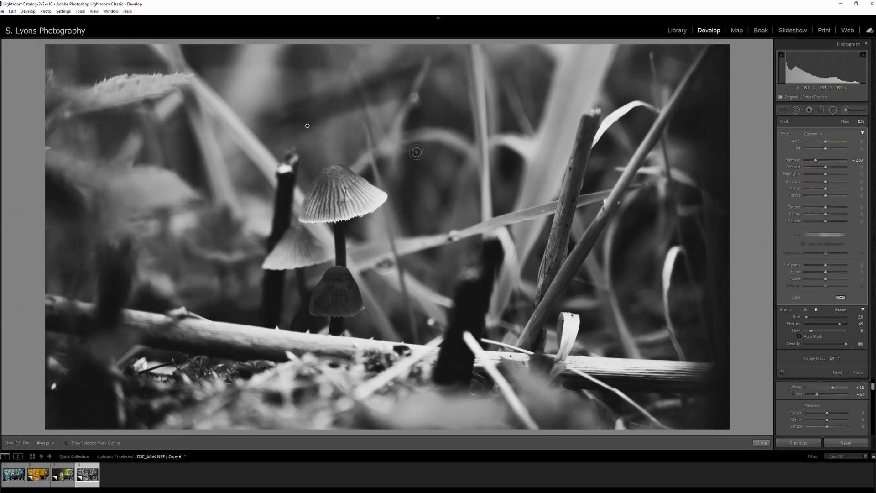
{"action": "key", "text": "z"}
{"action": "key", "text": "z"}
{"action": "key", "text": "ctrl+z"}
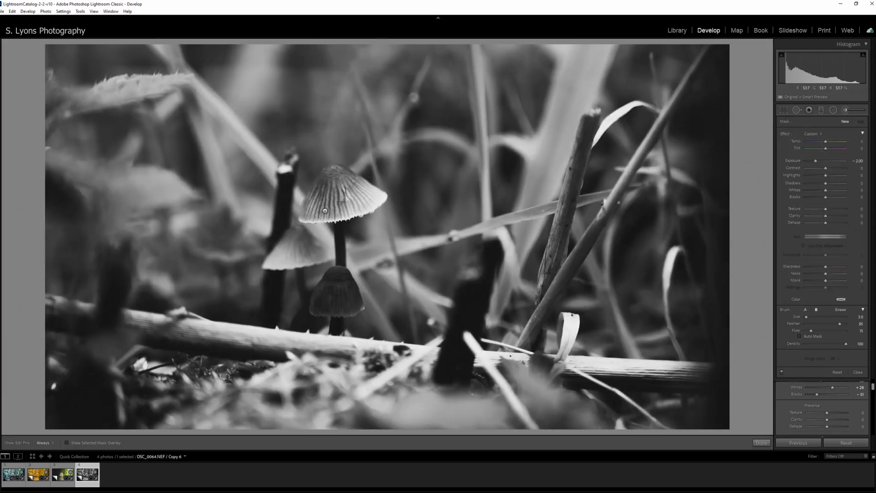
Darken parts of the tallest mushroom's cap with brush strokes at Exposure -2.00 and close the adjustment brush
{"action": "key", "text": "h"}
{"action": "left_click_drag", "start_coordinate": [308, 212], "coordinate": [326, 181]}
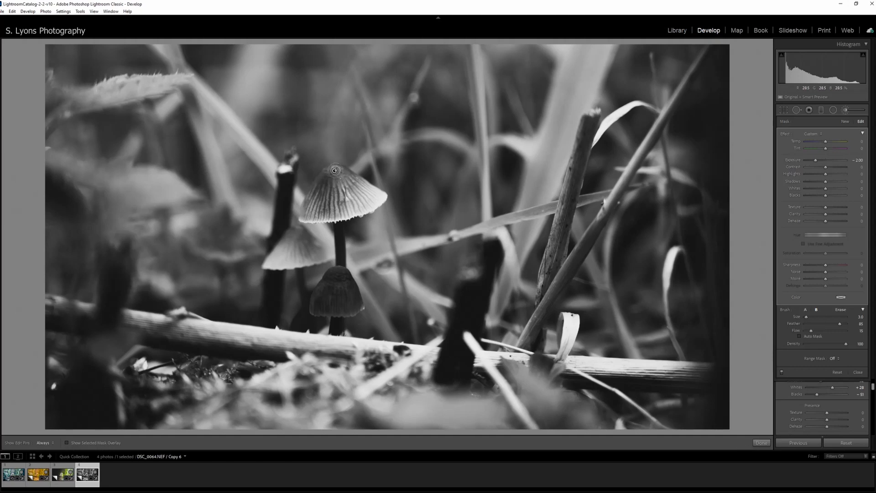
{"action": "key", "text": "h"}
{"action": "mouse_move", "coordinate": [330, 175]}
{"action": "left_mouse_down"}
{"action": "mouse_move", "coordinate": [350, 174]}
{"action": "mouse_move", "coordinate": [379, 193]}
{"action": "mouse_move", "coordinate": [356, 186]}
{"action": "mouse_move", "coordinate": [361, 206]}
{"action": "mouse_move", "coordinate": [338, 205]}
{"action": "mouse_move", "coordinate": [380, 201]}
{"action": "left_mouse_up"}
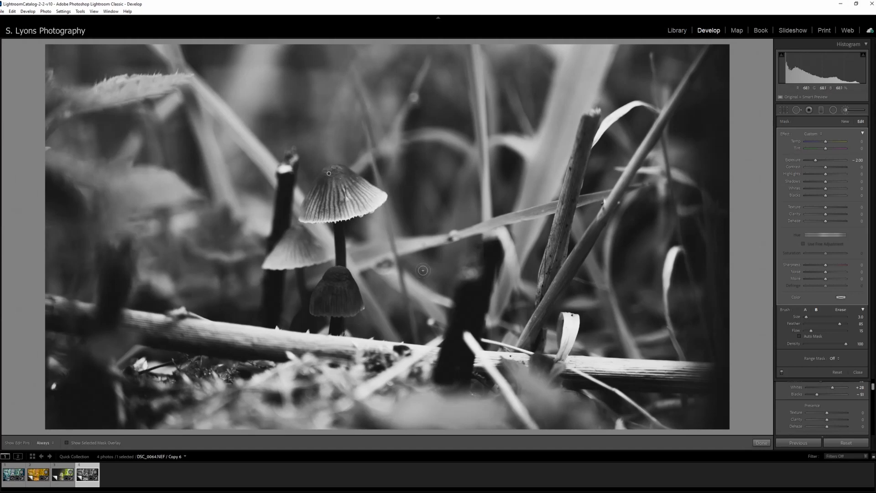
{"action": "key", "text": "h"}
{"action": "key", "text": "k"}
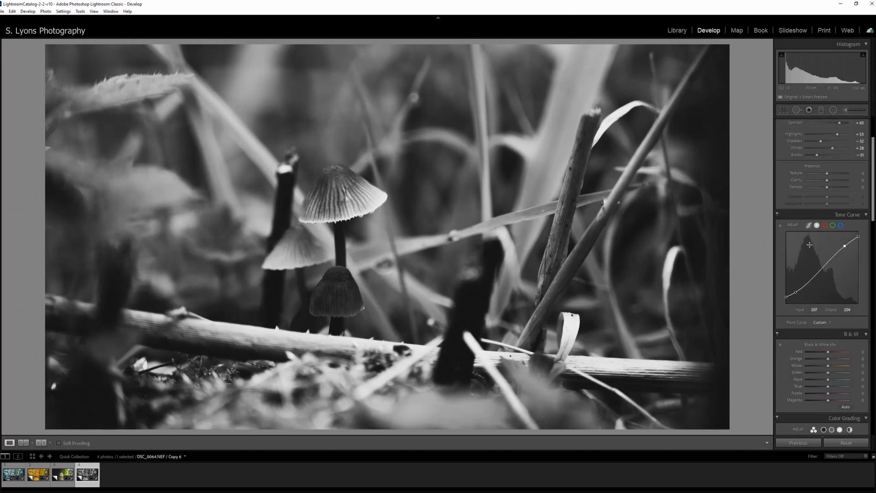
Tint the black-and-white photo's midtones a subtle warm orange with color grading and compare the result with the unedited photo
{"action": "scroll", "coordinate": [793, 285], "scroll_direction": "down", "scroll_amount": 5}
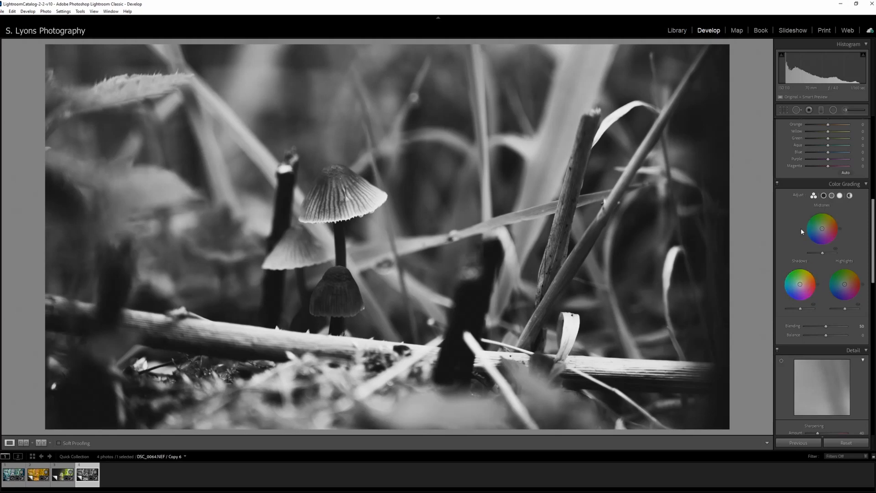
{"action": "left_click_drag", "start_coordinate": [823, 228], "coordinate": [823, 226]}
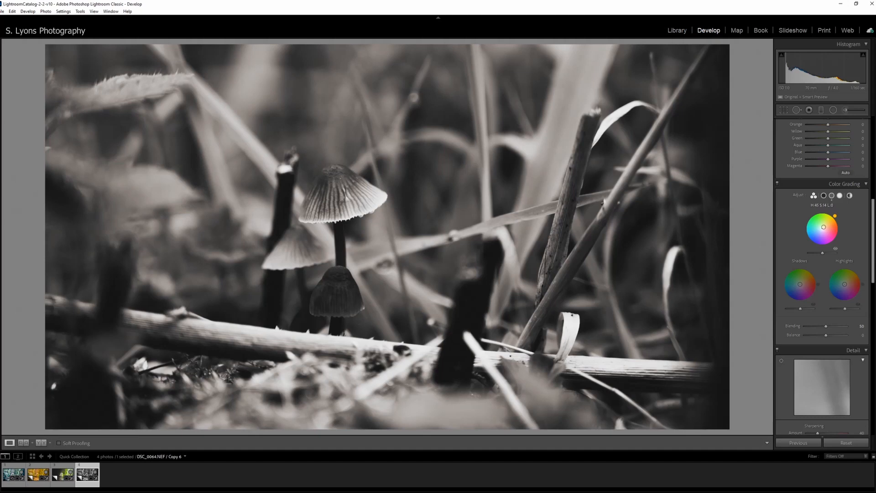
{"action": "left_click_drag", "start_coordinate": [824, 226], "coordinate": [823, 227]}
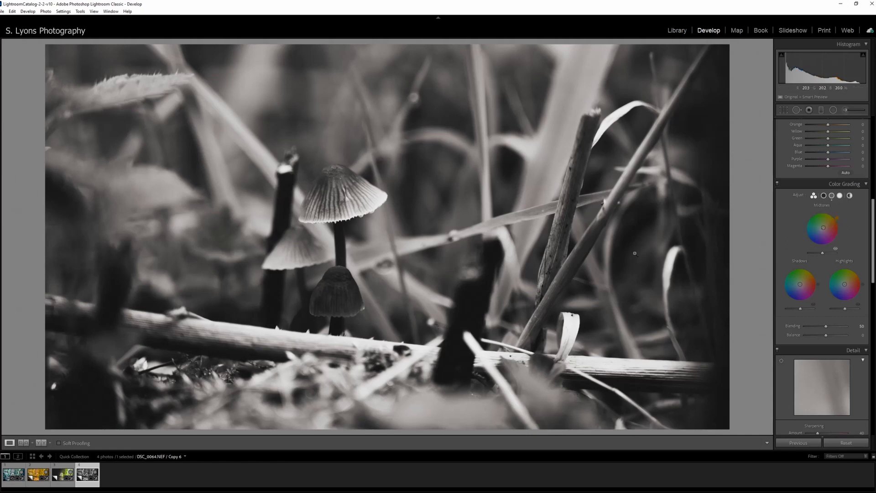
{"action": "key", "text": "backslash"}
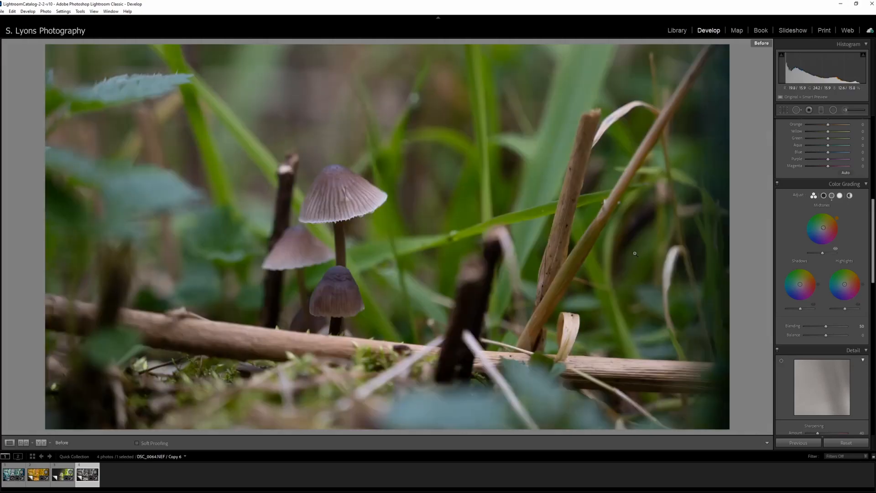
{"action": "key", "text": "backslash"}
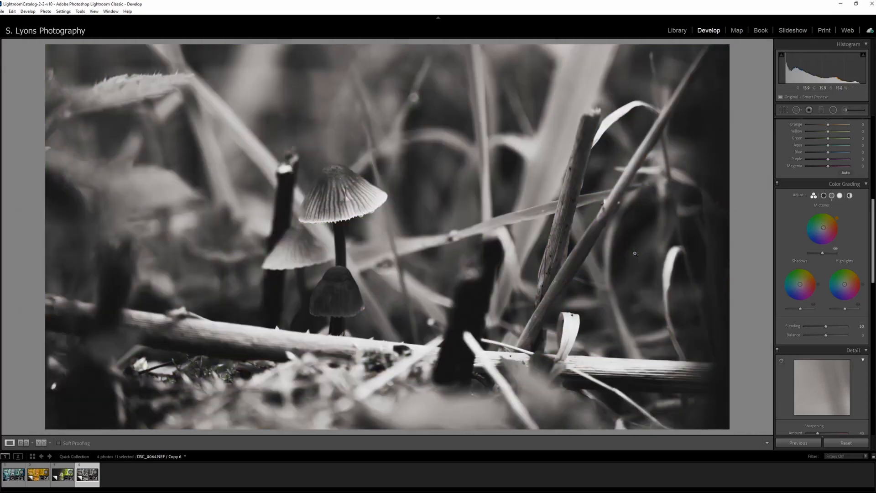